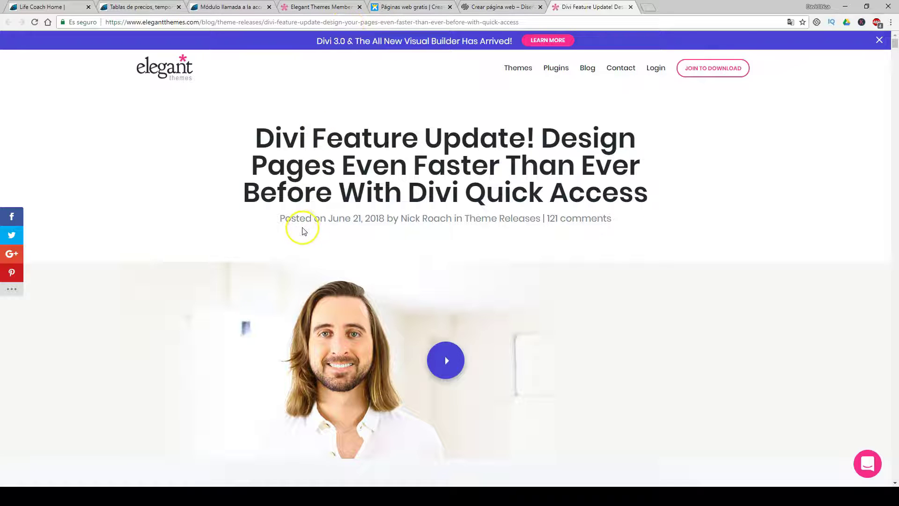
Read the Divi Quick Access article from its title down to the pricing table demo, highlighting "Quick Access" in the headline.
scroll(304, 230, down, 1)
drag(463, 151, 651, 153)
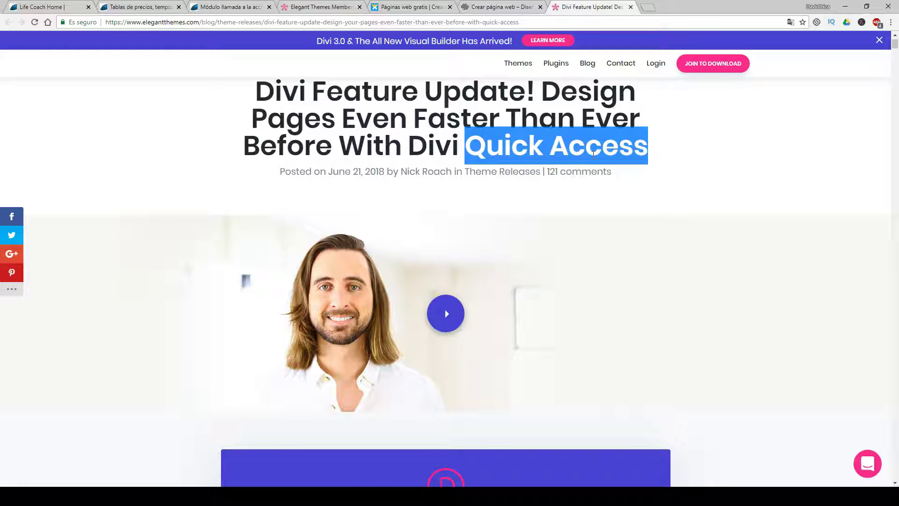
scroll(464, 255, down, 2)
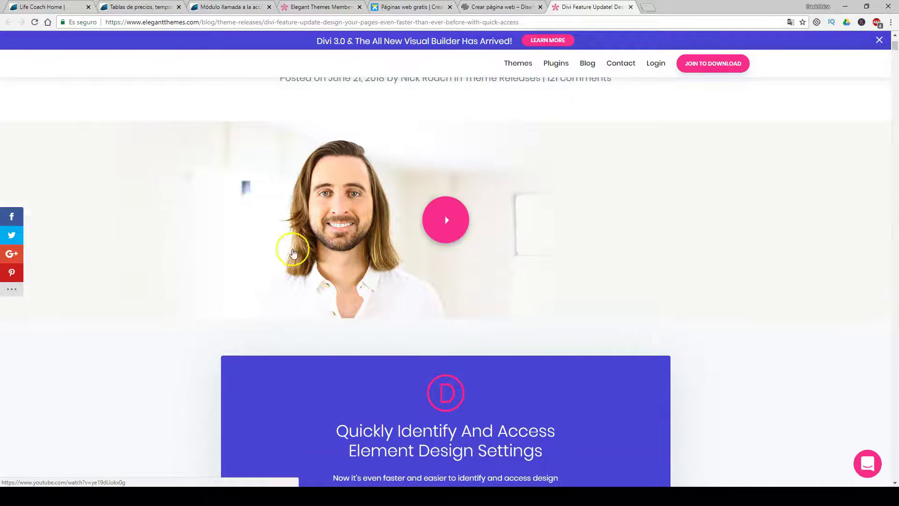
scroll(578, 270, down, 9)
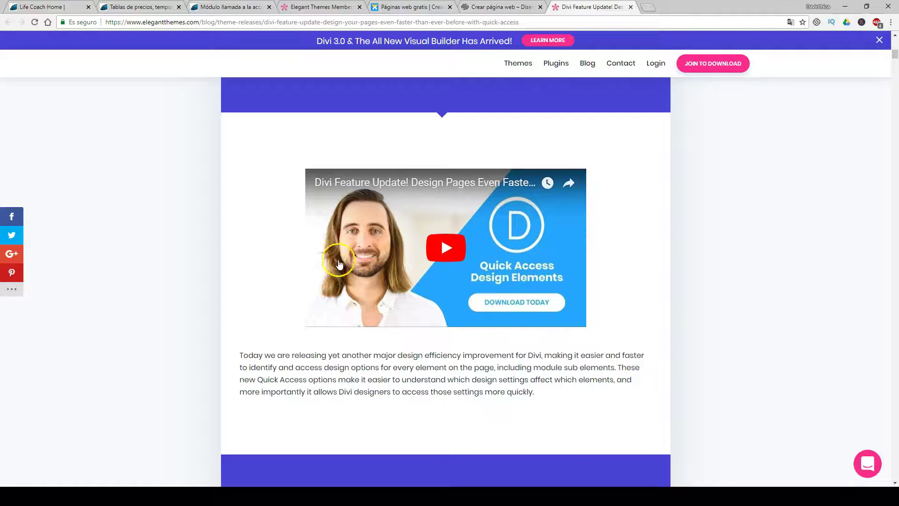
scroll(576, 297, down, 4)
scroll(570, 295, down, 12)
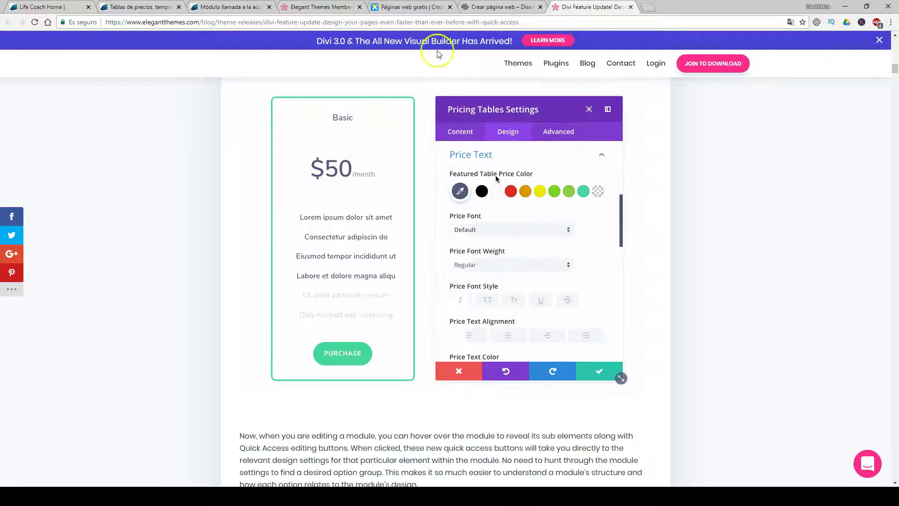
View the Wix and Squarespace homepages for comparison with Divi.
click(418, 7)
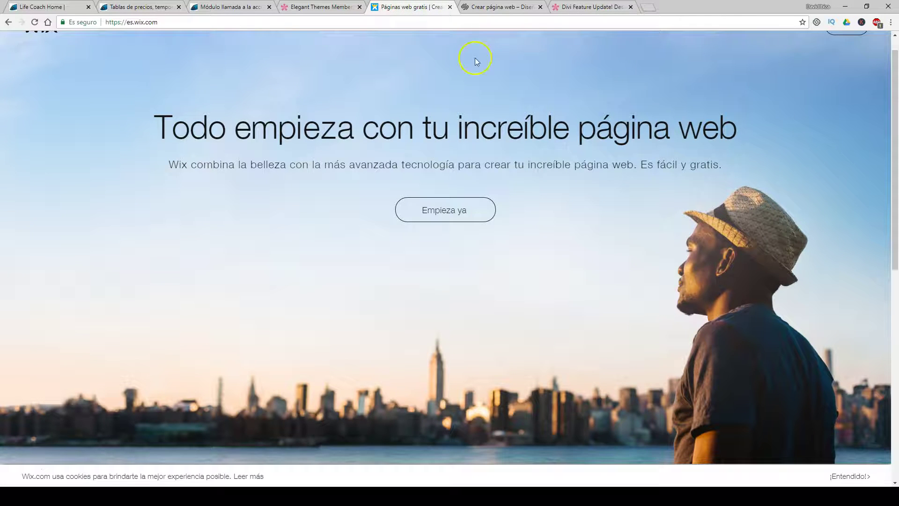
click(504, 7)
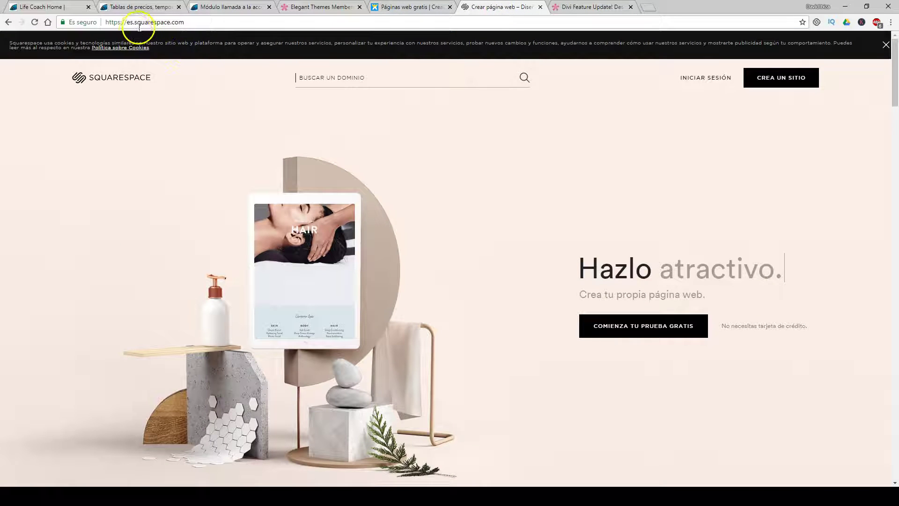
click(403, 7)
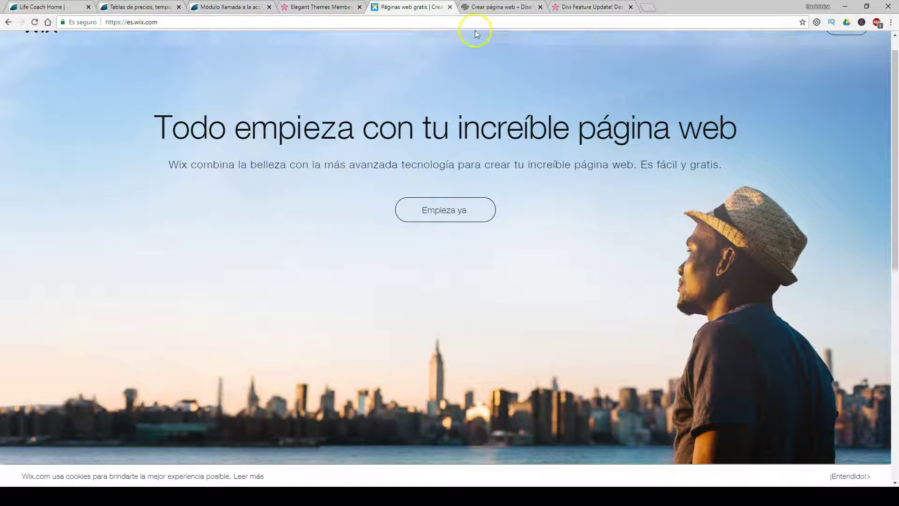
Return to the Divi article and examine its pricing table and blurb demos of the design settings.
click(593, 8)
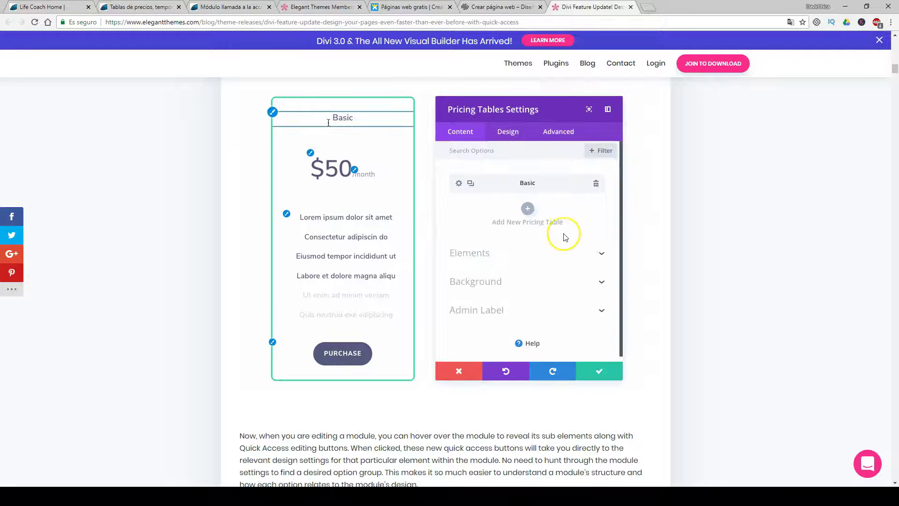
scroll(719, 327, down, 5)
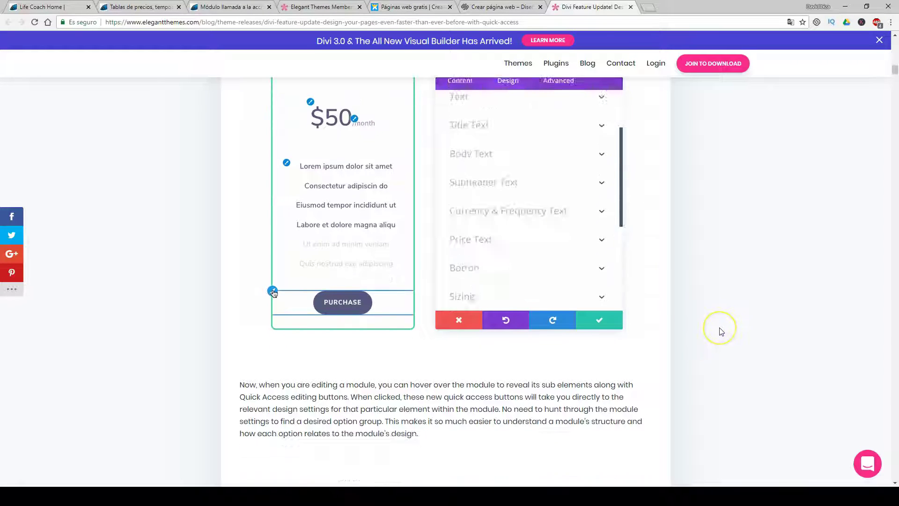
scroll(719, 331, down, 2)
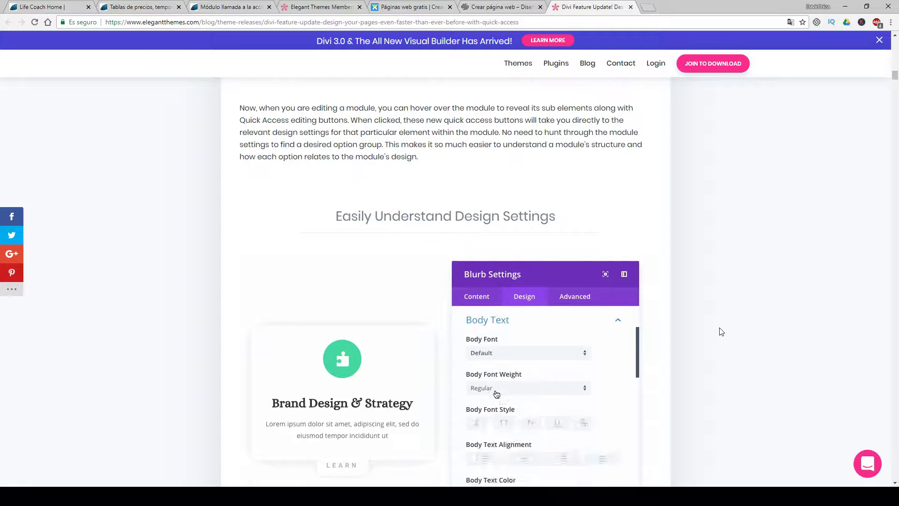
scroll(718, 329, up, 9)
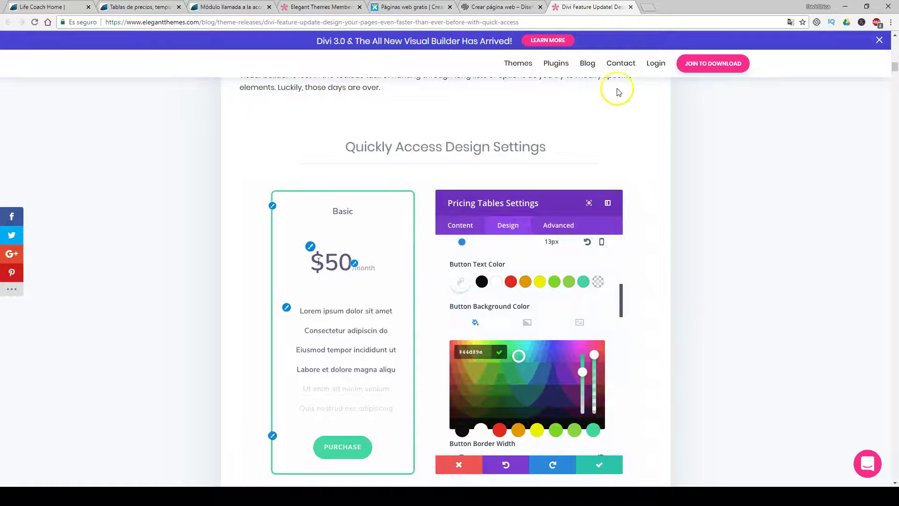
Close the Divi feature article, Squarespace and Wix pages.
click(631, 8)
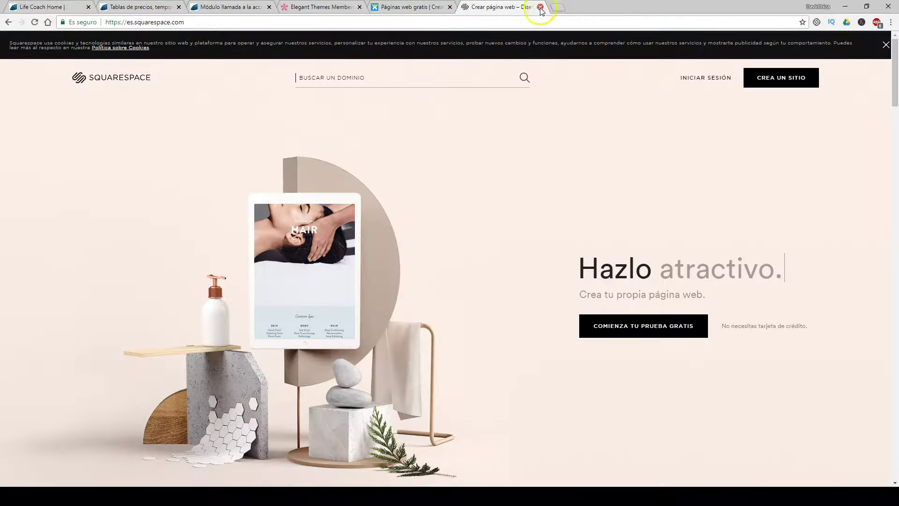
click(540, 7)
click(451, 7)
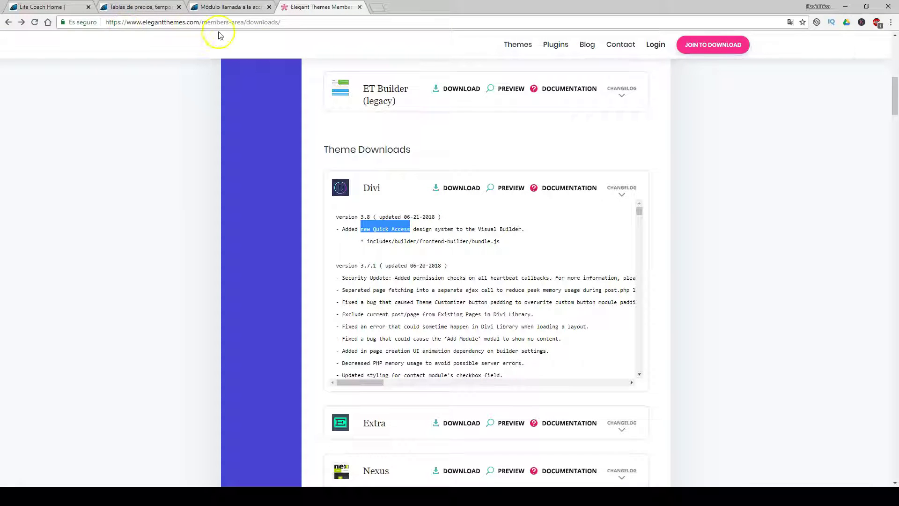
Highlight the Quick Access entry in the Divi 3.8 changelog and close the Elegant Themes downloads page.
click(443, 239)
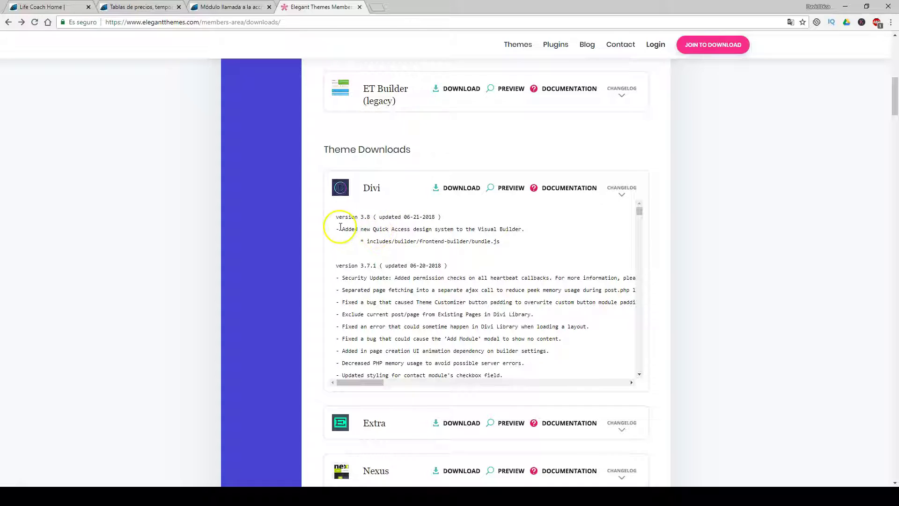
drag(430, 230, 376, 232)
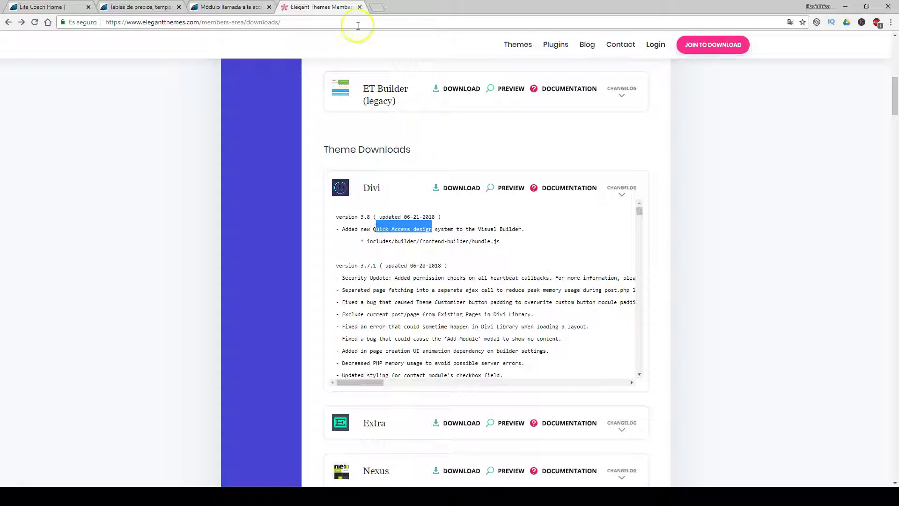
click(360, 7)
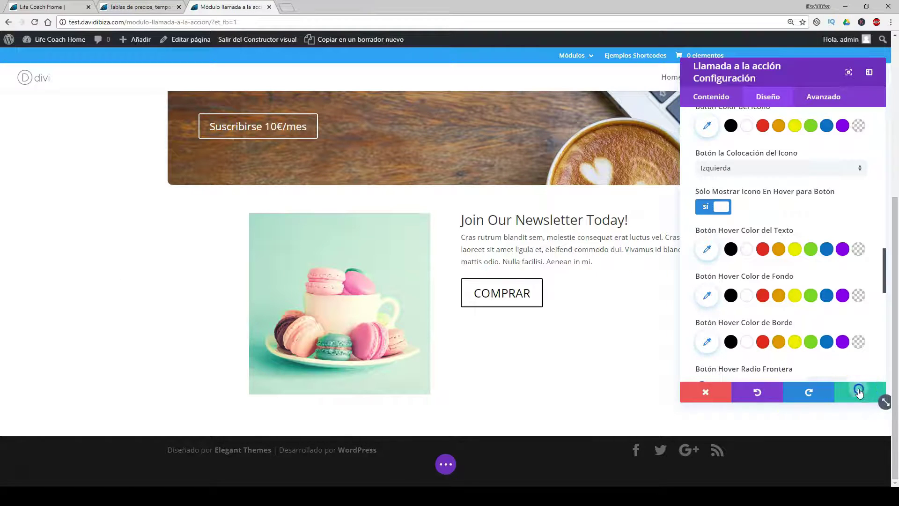
Save and close the open settings of the call-to-action module and of the pricing tables module on its own page.
click(859, 392)
click(148, 8)
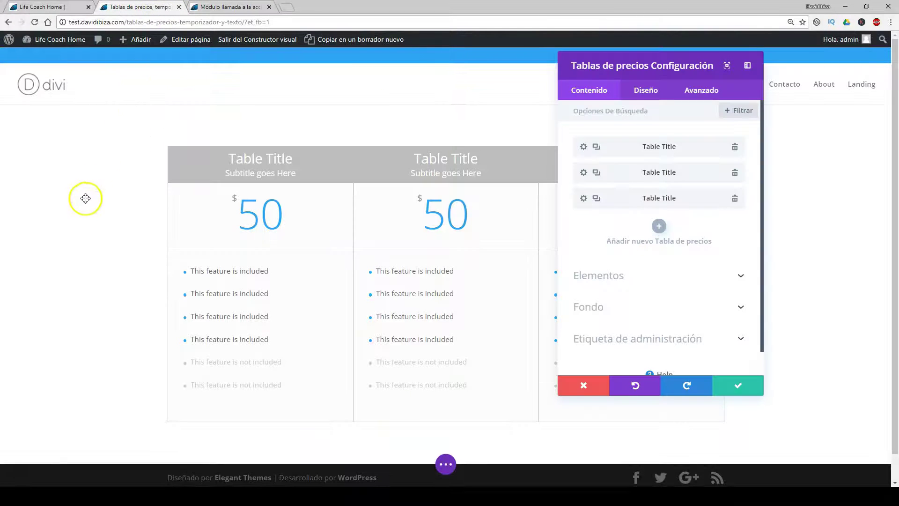
click(738, 385)
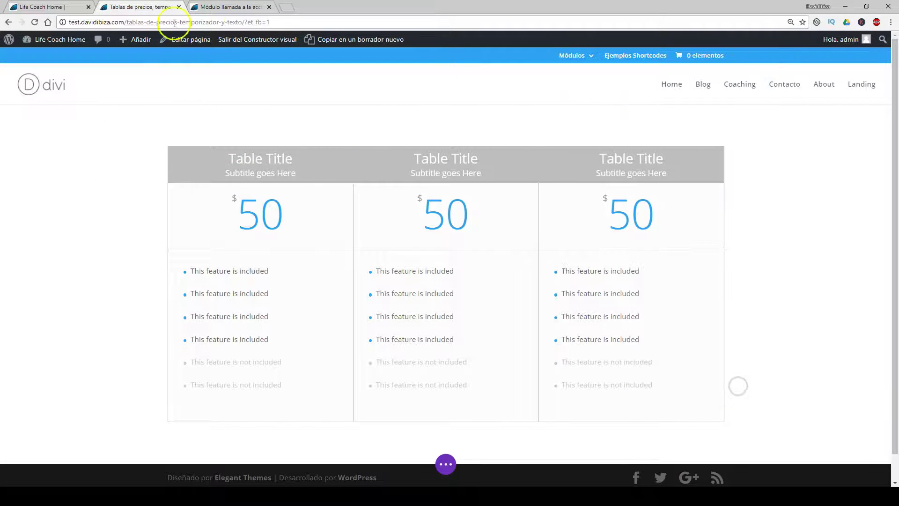
Look through the Life Coach Home page down to Testimonials and back up to the Join My Newsletter form.
click(51, 8)
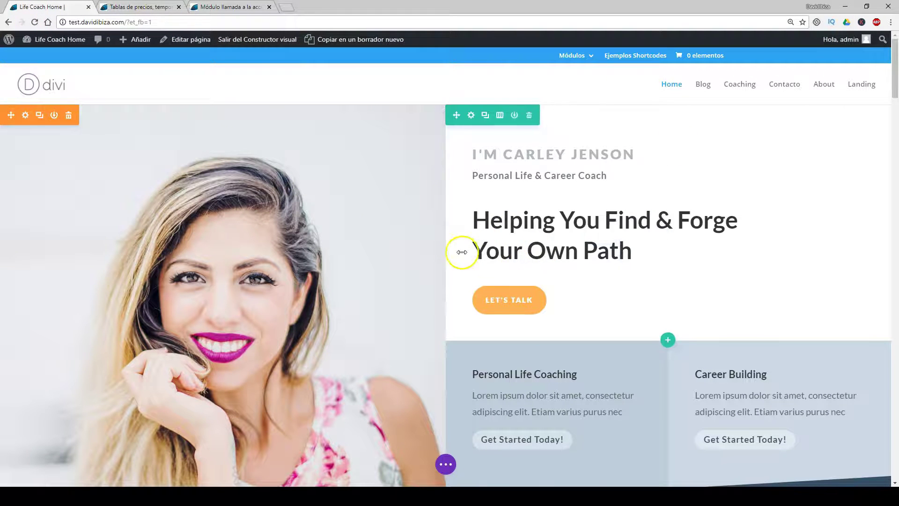
scroll(571, 240, down, 3)
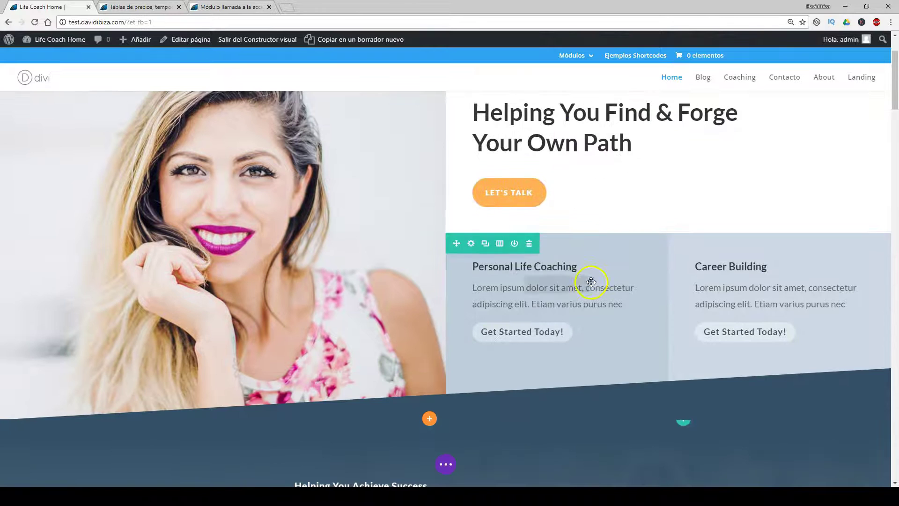
scroll(578, 251, up, 2)
scroll(582, 217, down, 3)
scroll(604, 277, down, 15)
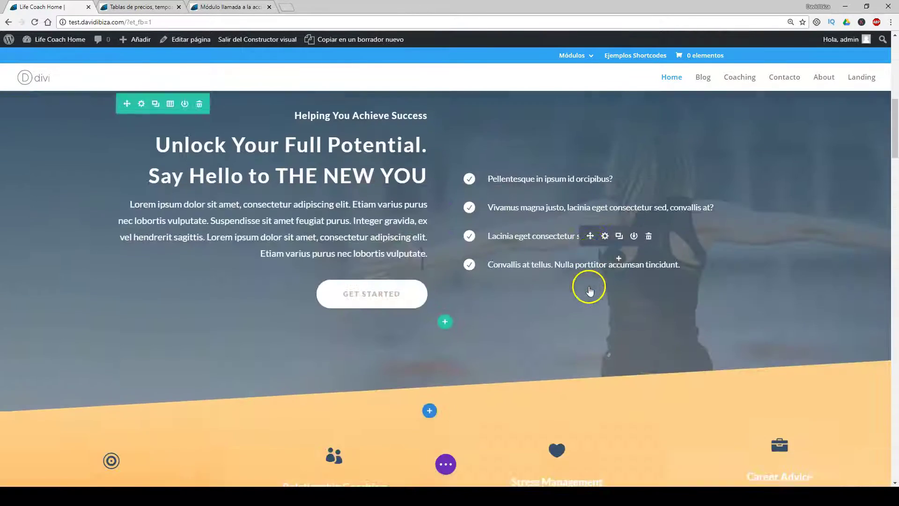
scroll(543, 281, down, 4)
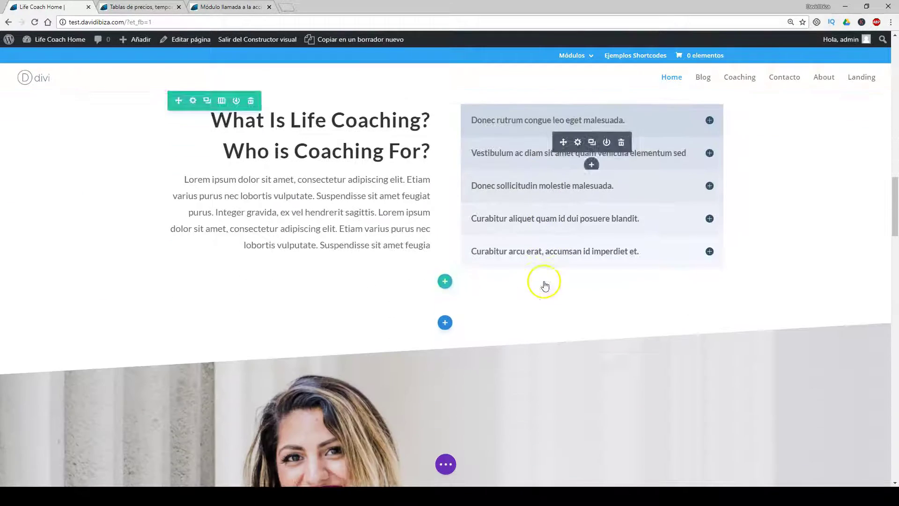
scroll(406, 268, down, 3)
scroll(406, 268, down, 11)
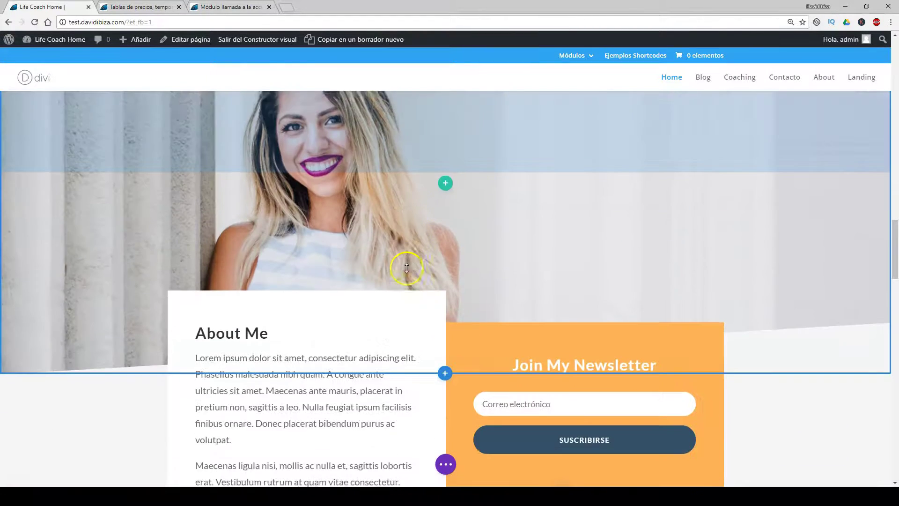
scroll(458, 252, up, 2)
scroll(455, 243, up, 1)
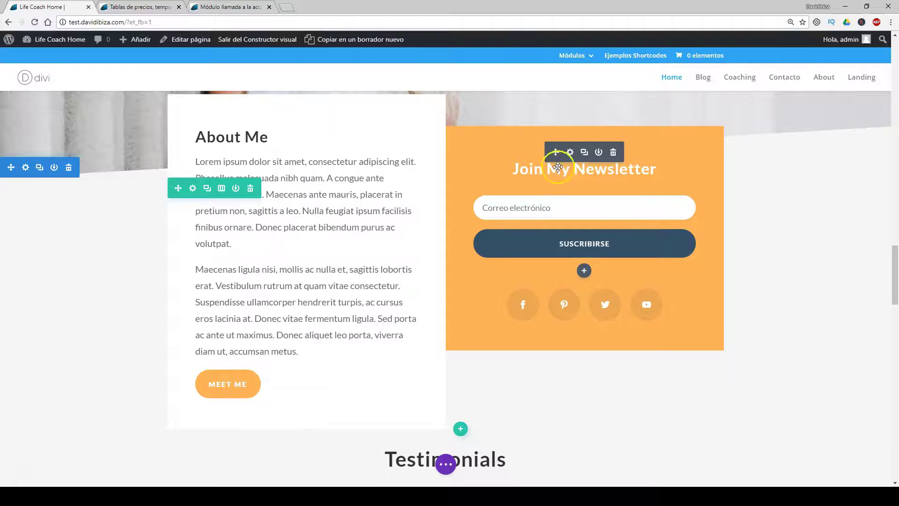
scroll(498, 265, down, 6)
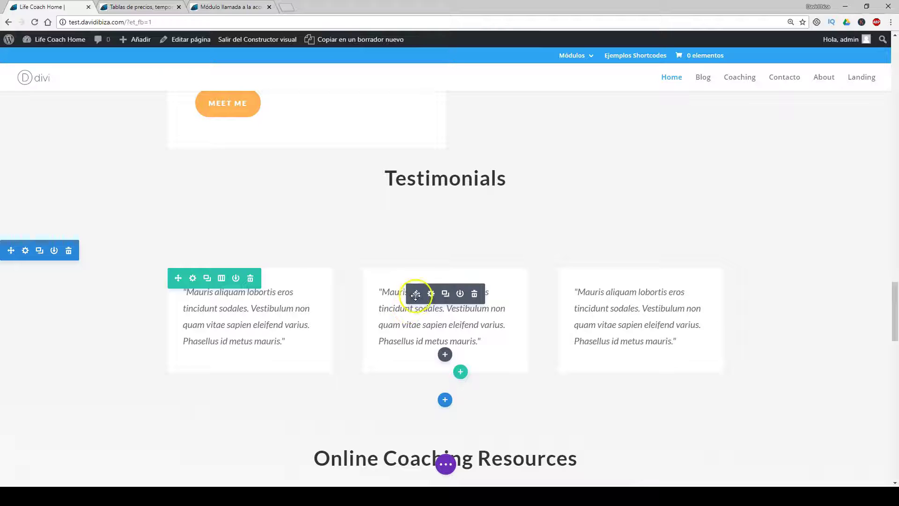
scroll(418, 294, up, 7)
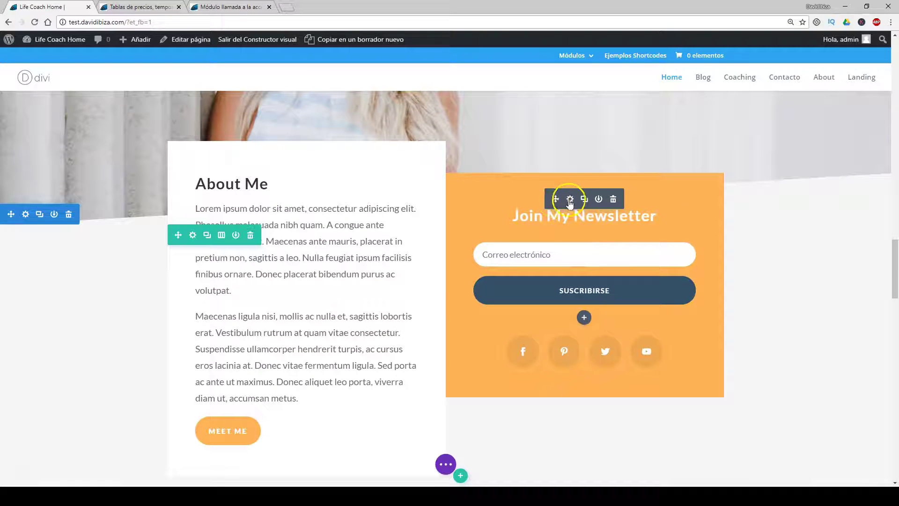
Open the Join My Newsletter module's settings, move the window beside the form, and go to the title text options through quick access.
click(570, 200)
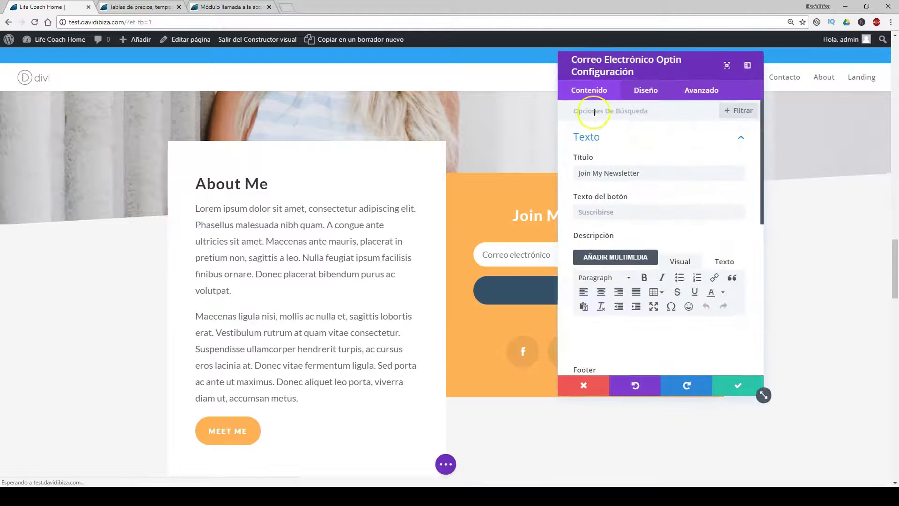
drag(618, 64, 299, 103)
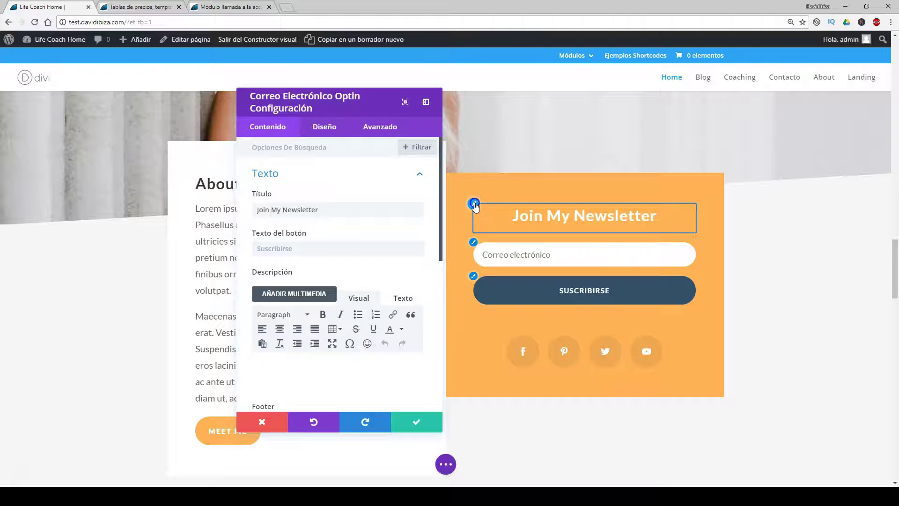
click(474, 204)
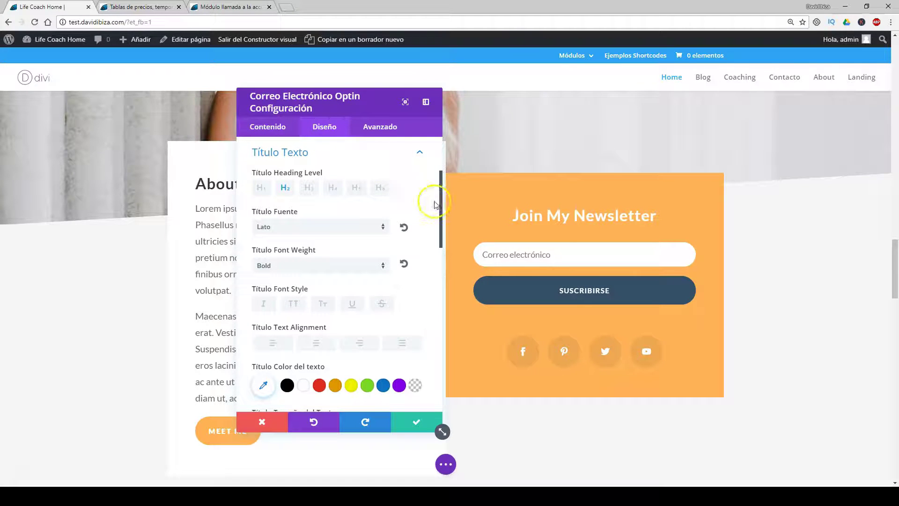
click(474, 209)
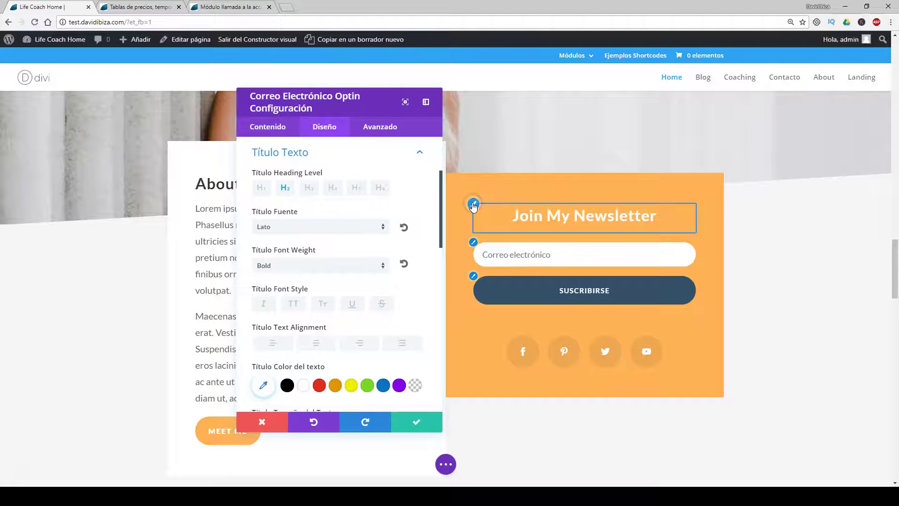
Style the newsletter title in uppercase, centered and red.
click(293, 303)
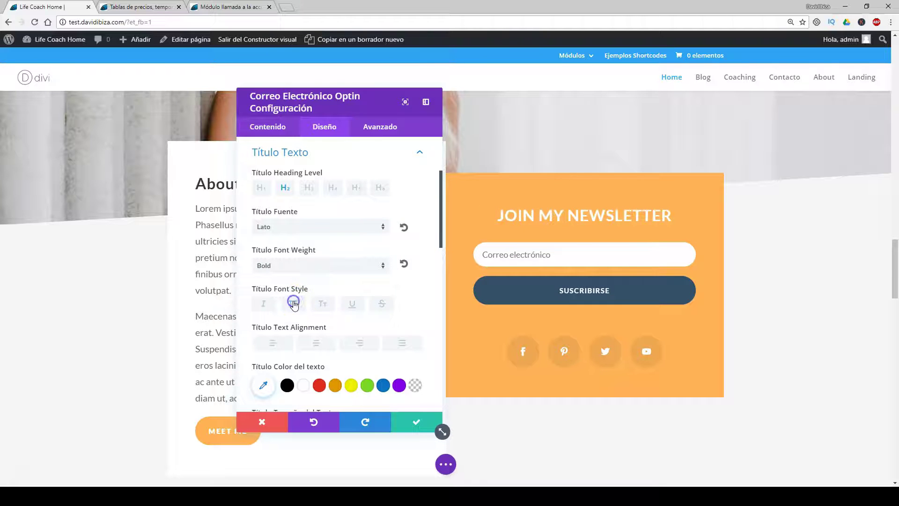
click(319, 344)
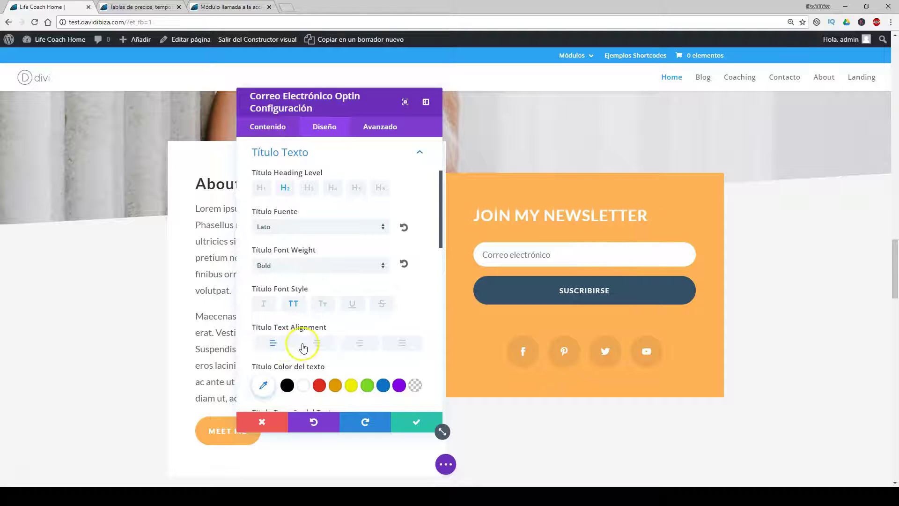
click(316, 344)
click(318, 384)
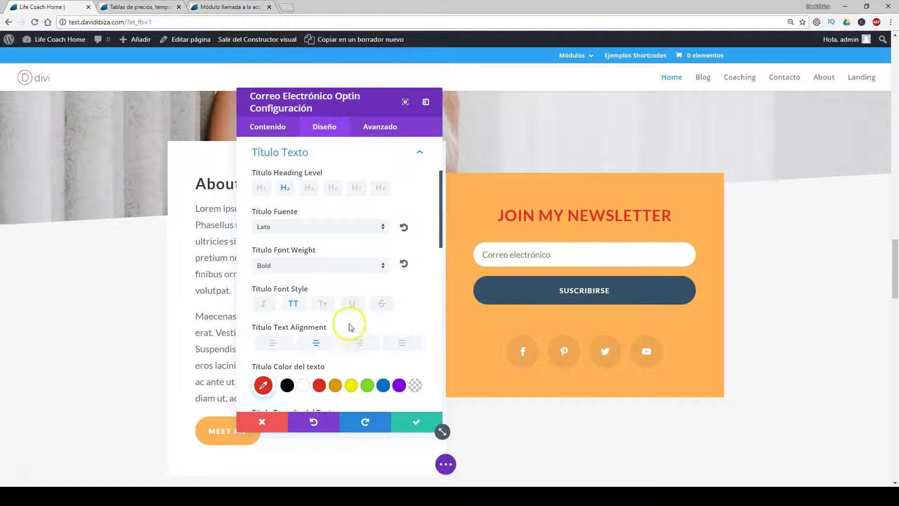
Go to the email field's options through quick access and set the form field background color to orange.
scroll(349, 324, down, 1)
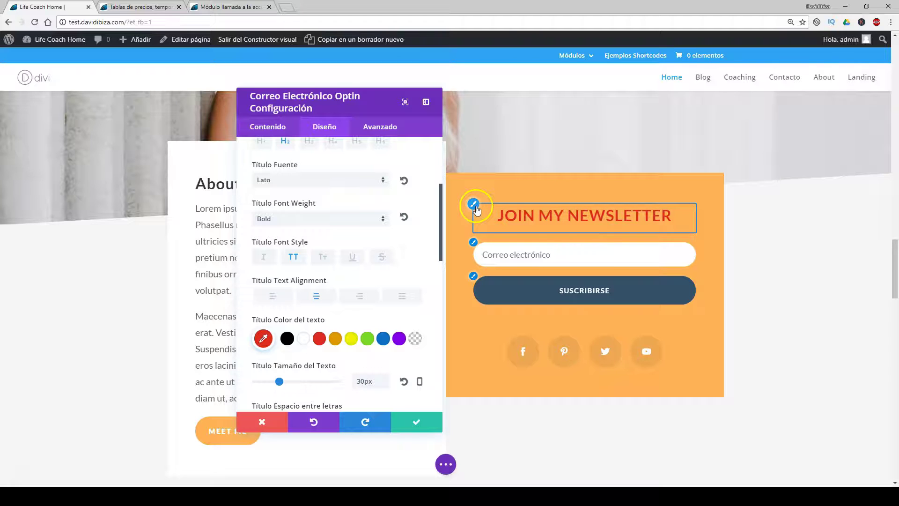
click(473, 244)
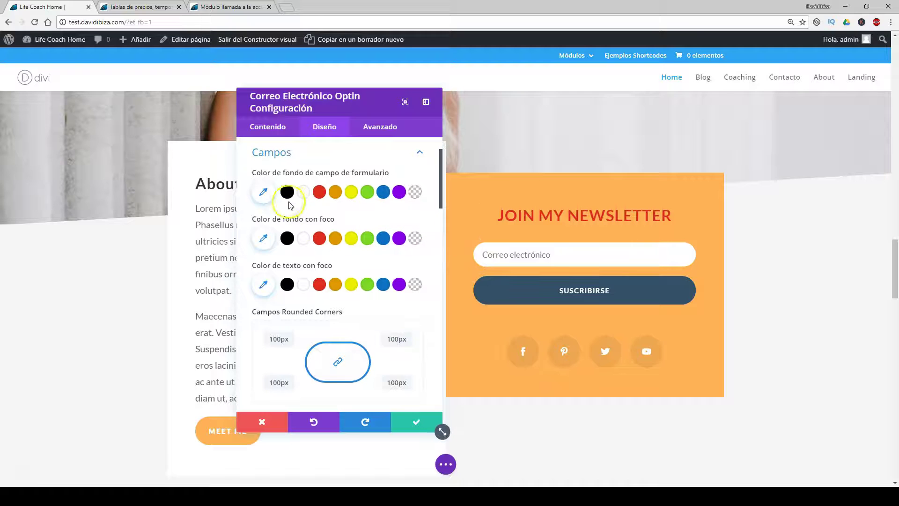
click(335, 192)
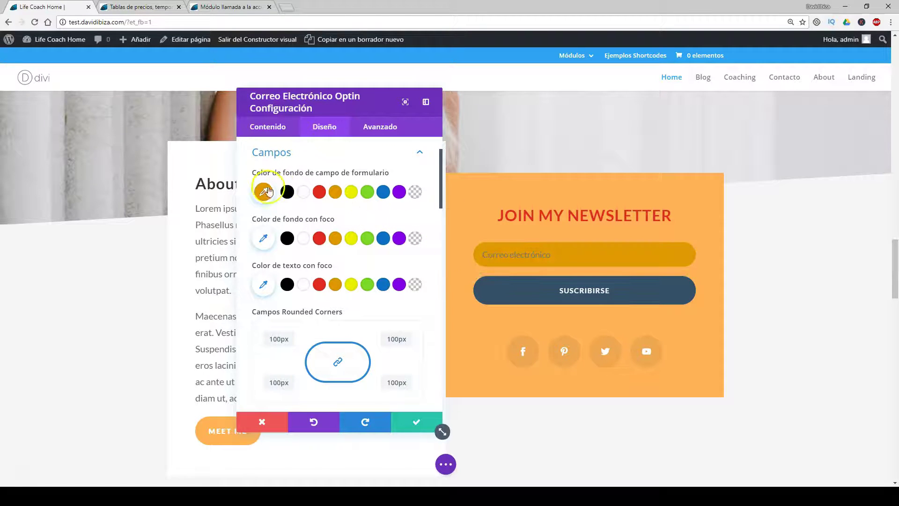
Through quick access, set the subscribe button's text size to 34px and its text color to white, and look over its other options.
click(474, 277)
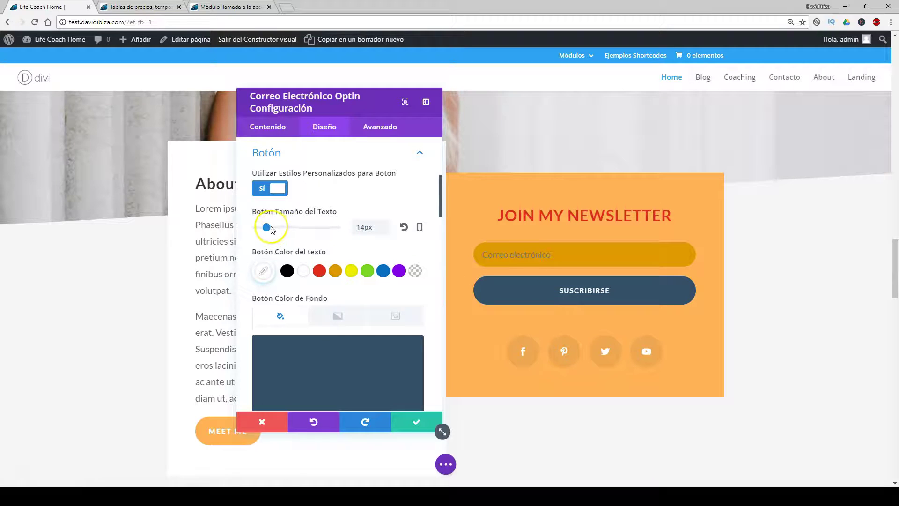
mouse_move(270, 230)
mouse_down()
mouse_move(298, 228)
mouse_move(282, 229)
mouse_up()
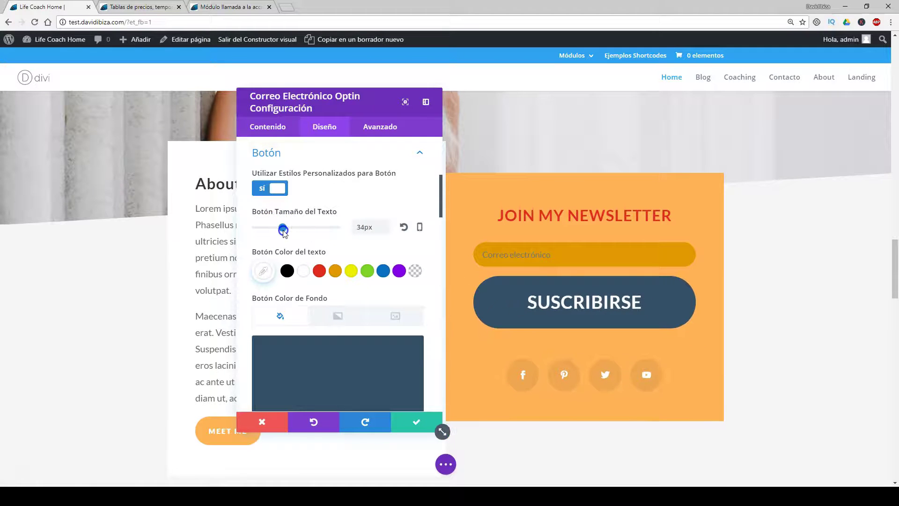
click(318, 270)
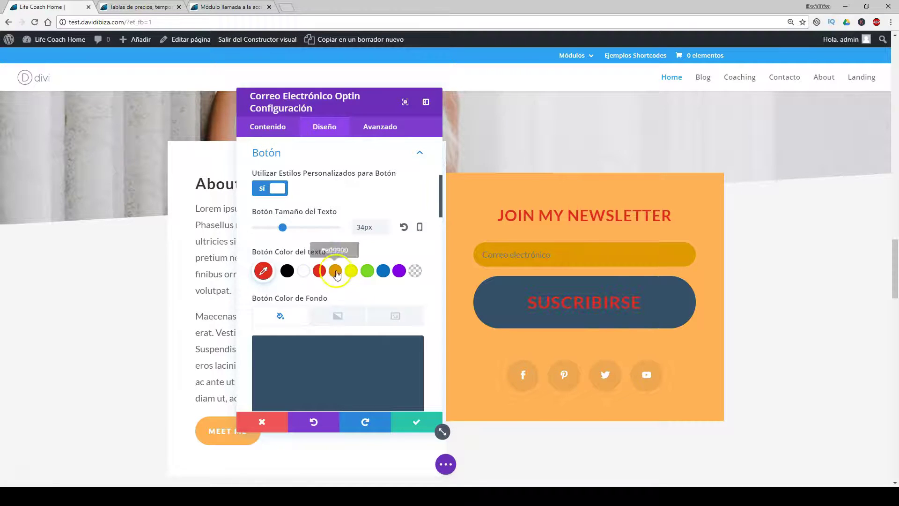
click(302, 272)
scroll(347, 331, down, 1)
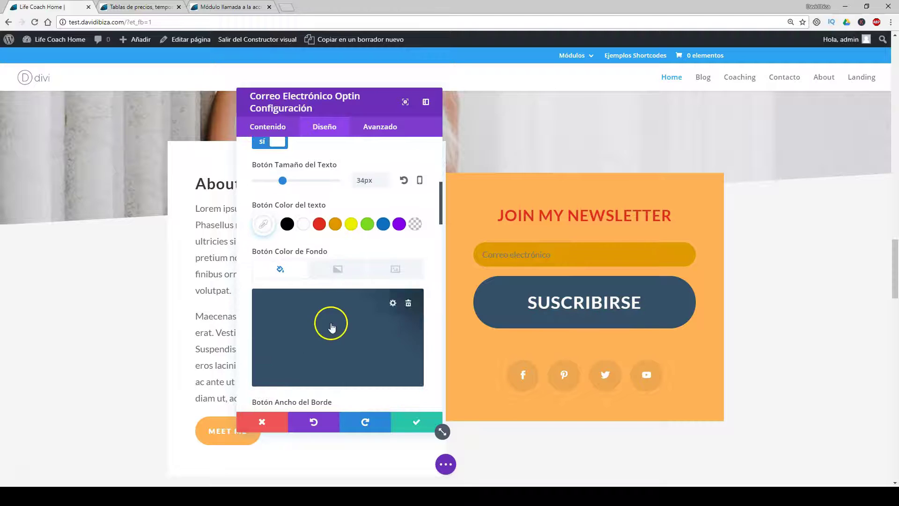
scroll(372, 346, down, 3)
scroll(368, 346, up, 3)
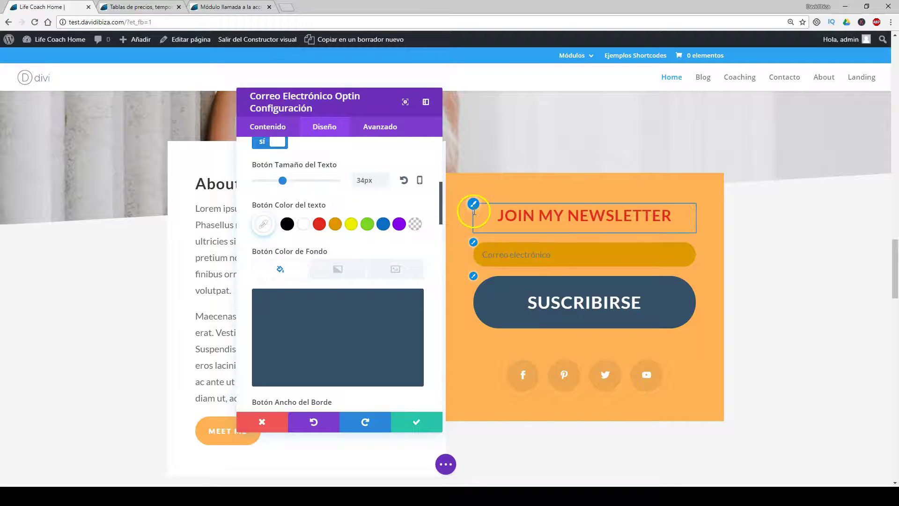
Collapse the button options and look through the newsletter module's full list of design option groups.
scroll(377, 261, up, 2)
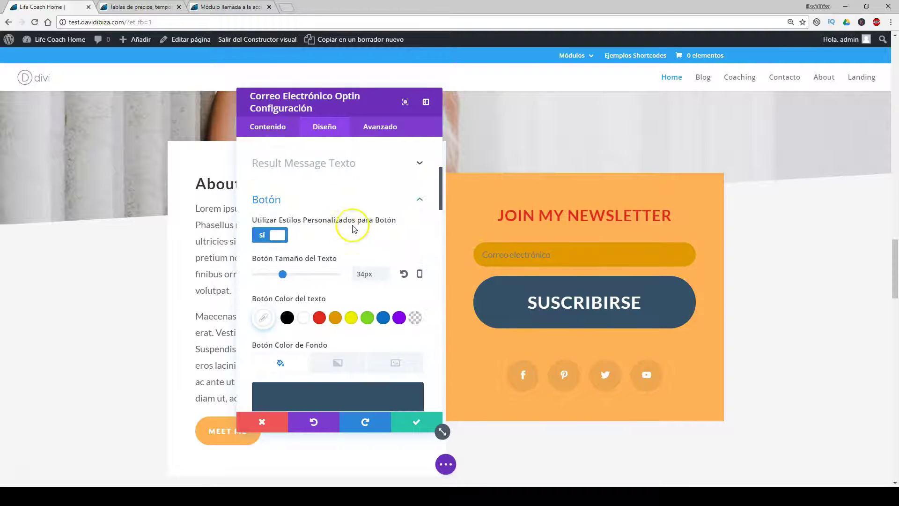
click(421, 201)
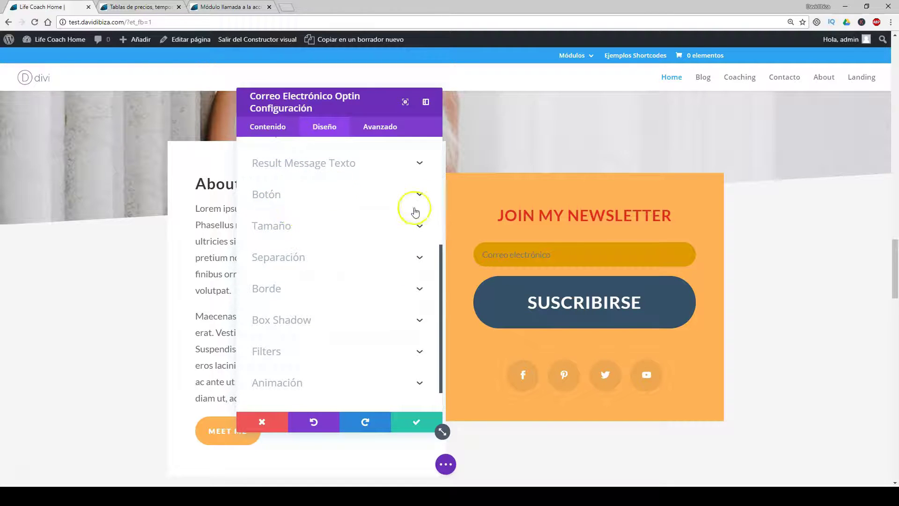
scroll(417, 282, up, 5)
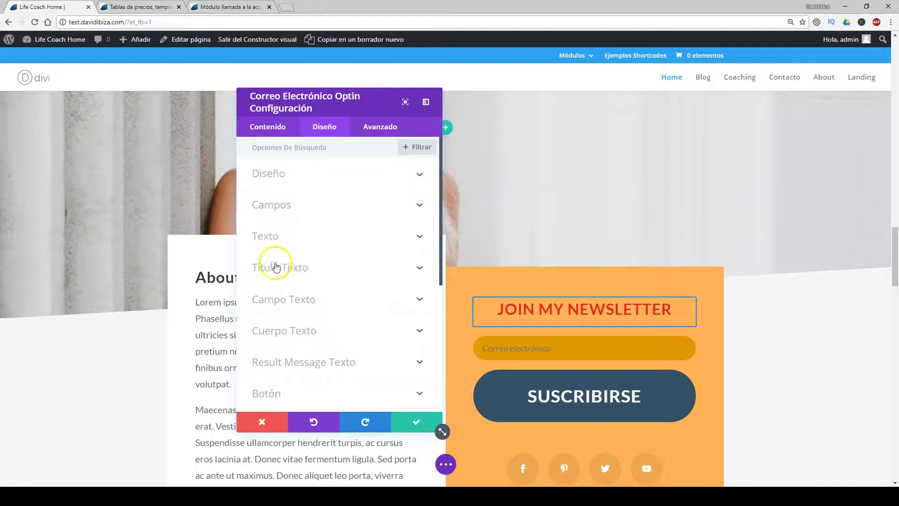
mouse_move(477, 302)
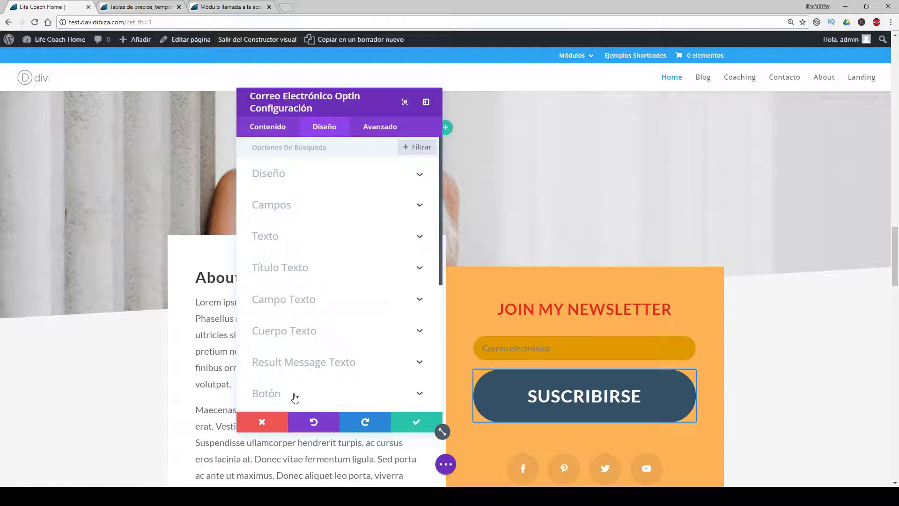
click(286, 265)
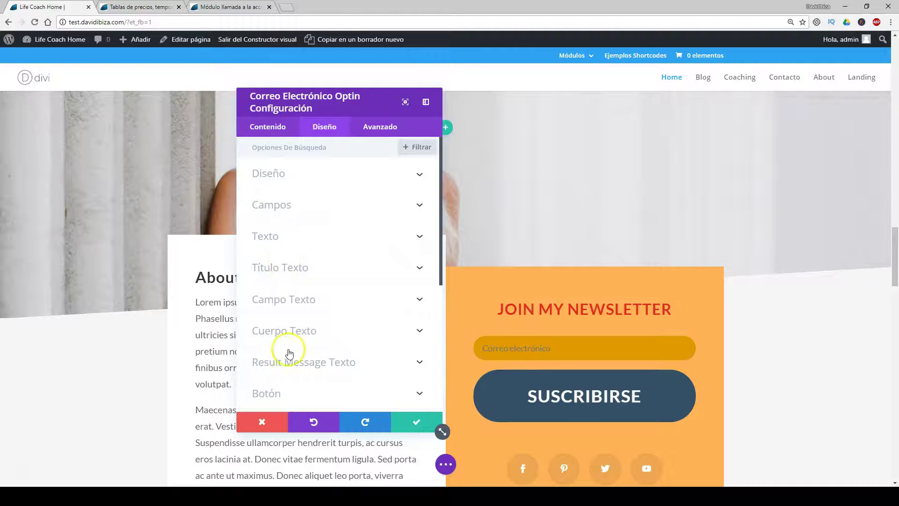
click(289, 274)
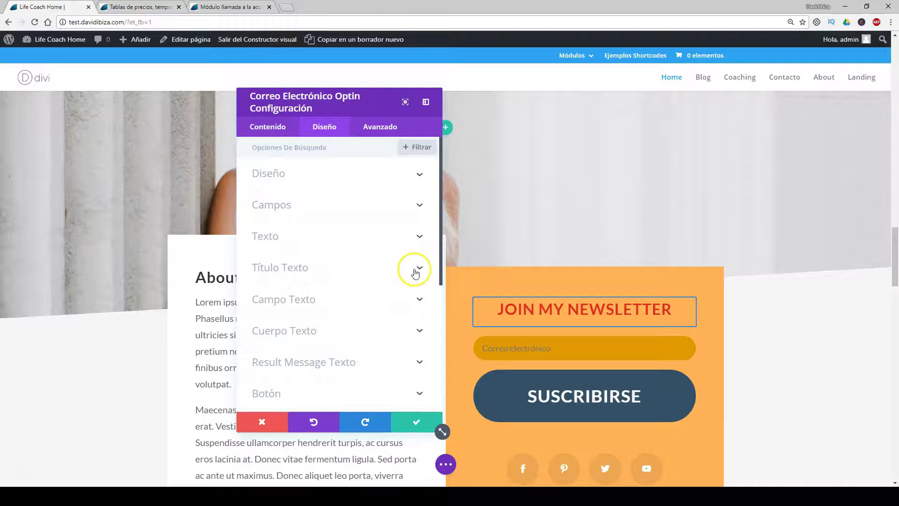
scroll(315, 377, down, 2)
scroll(312, 379, down, 1)
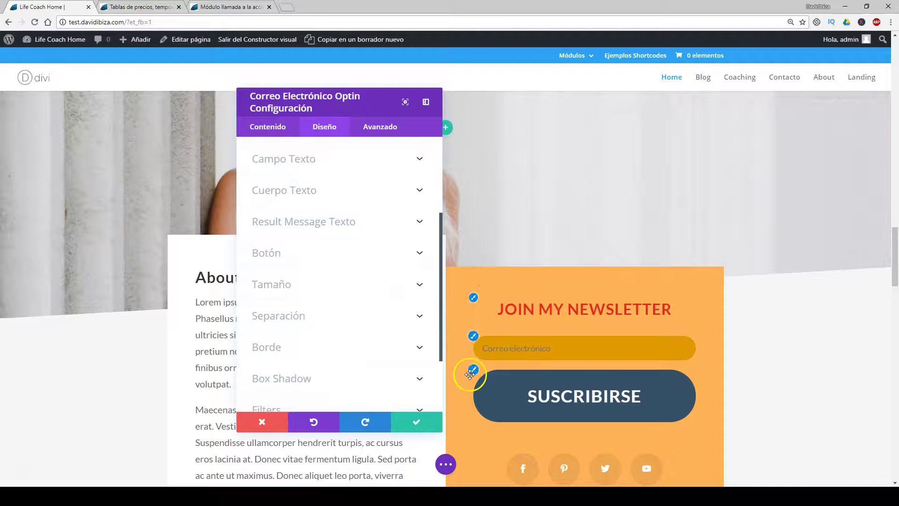
Visit the button, field and title text options in turn through quick access and save the newsletter module's settings.
click(473, 370)
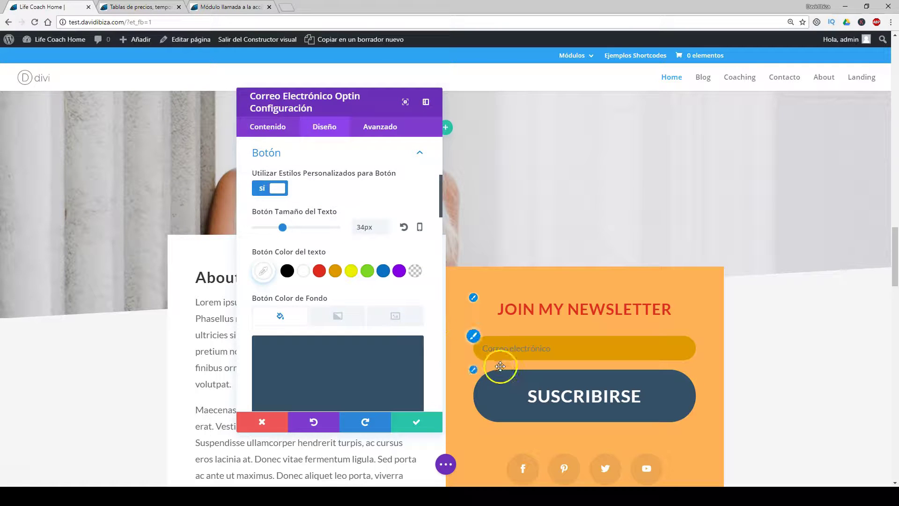
click(474, 337)
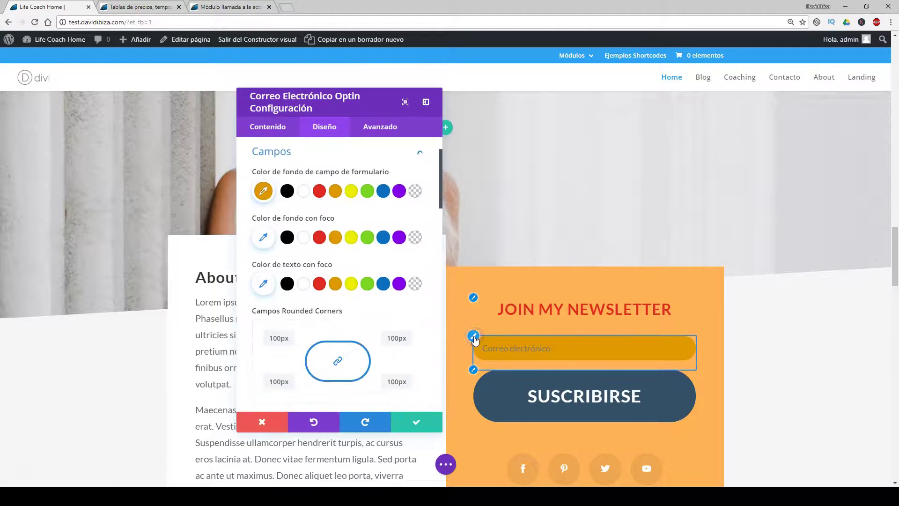
click(473, 297)
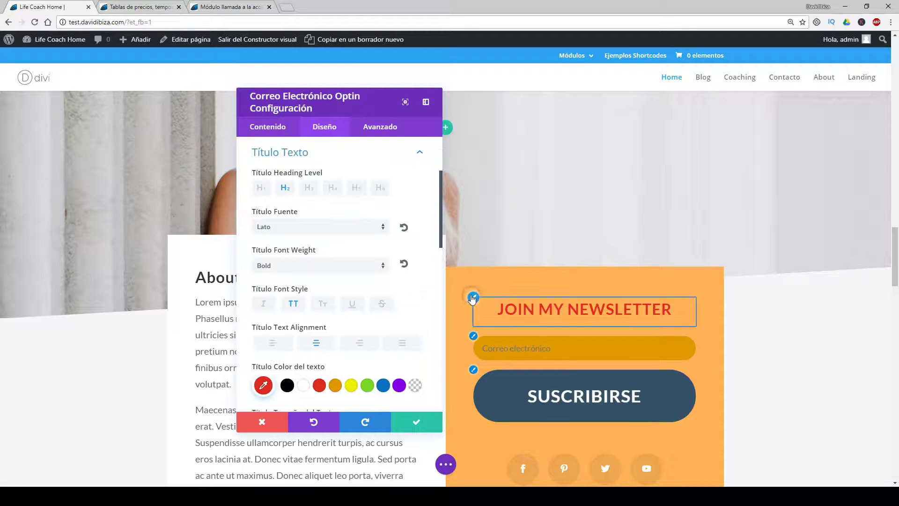
click(435, 423)
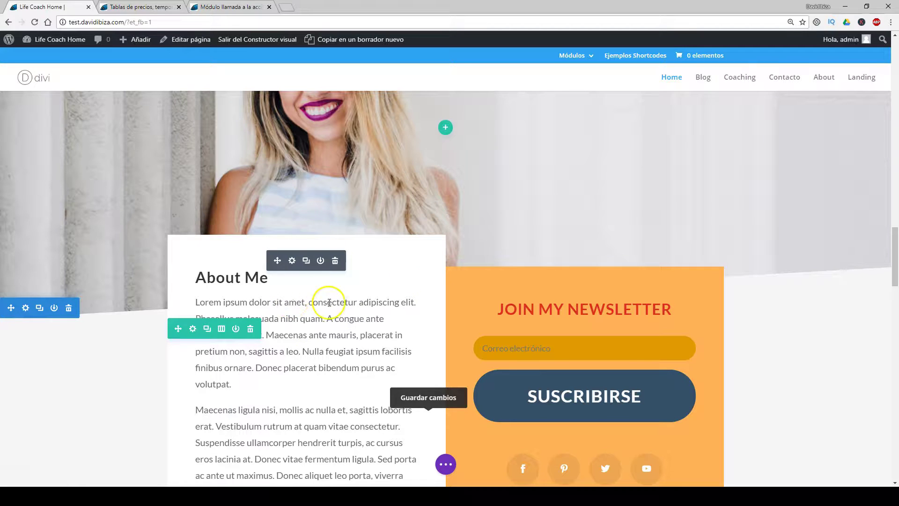
Open the About Me module's title text options through quick access with the settings window moved aside, and save and close the settings.
scroll(455, 296, up, 5)
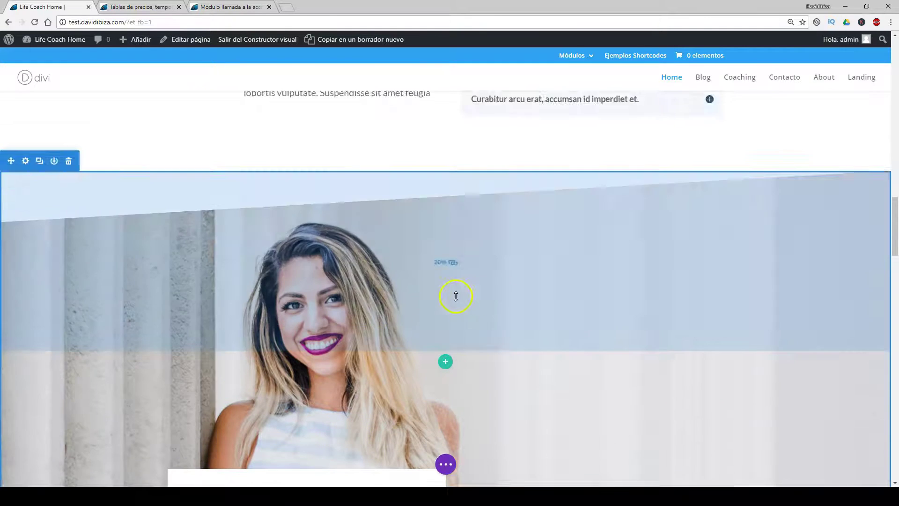
scroll(327, 271, down, 7)
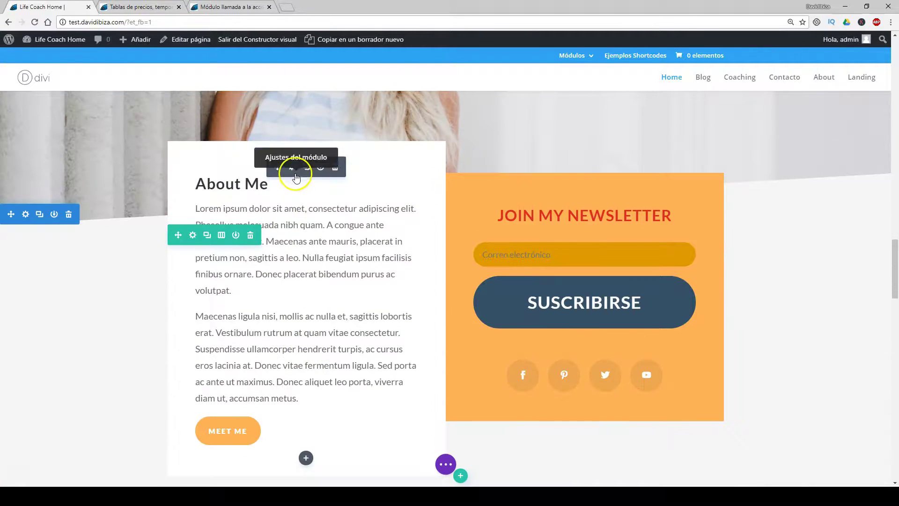
click(296, 175)
drag(367, 105, 549, 115)
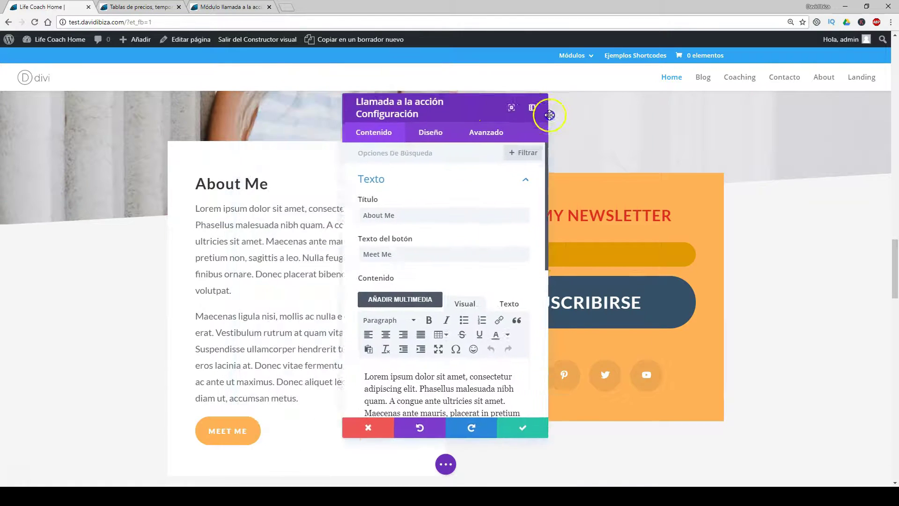
click(195, 171)
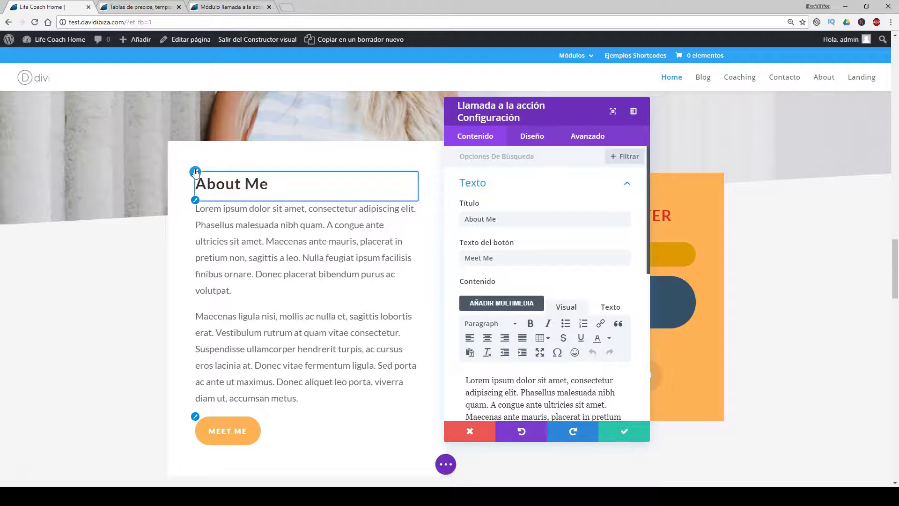
click(196, 172)
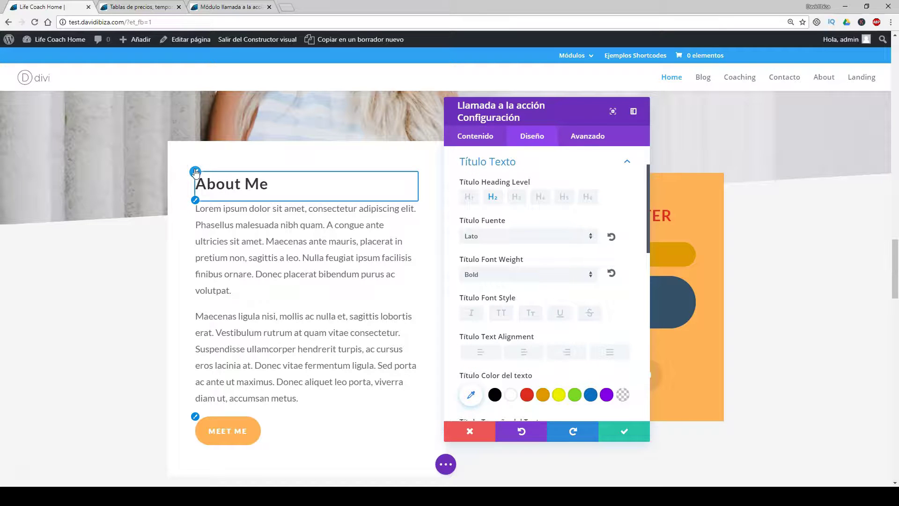
click(276, 187)
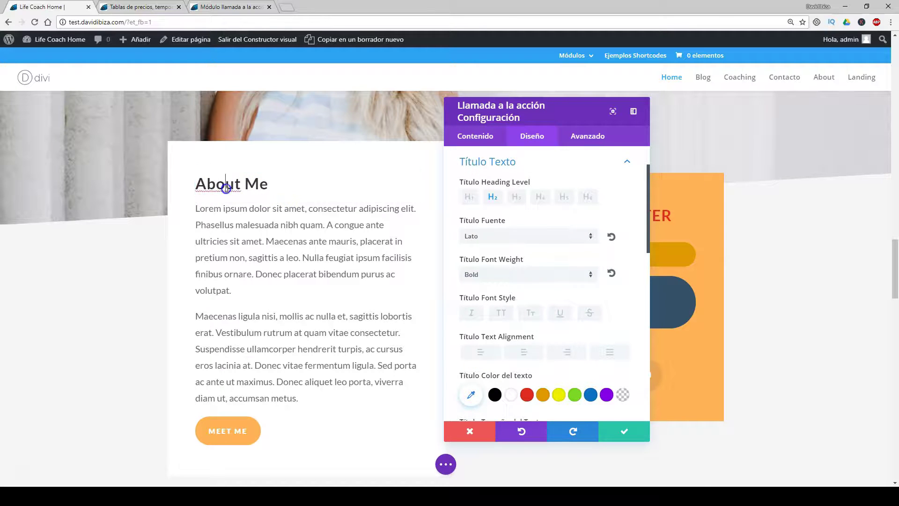
click(624, 431)
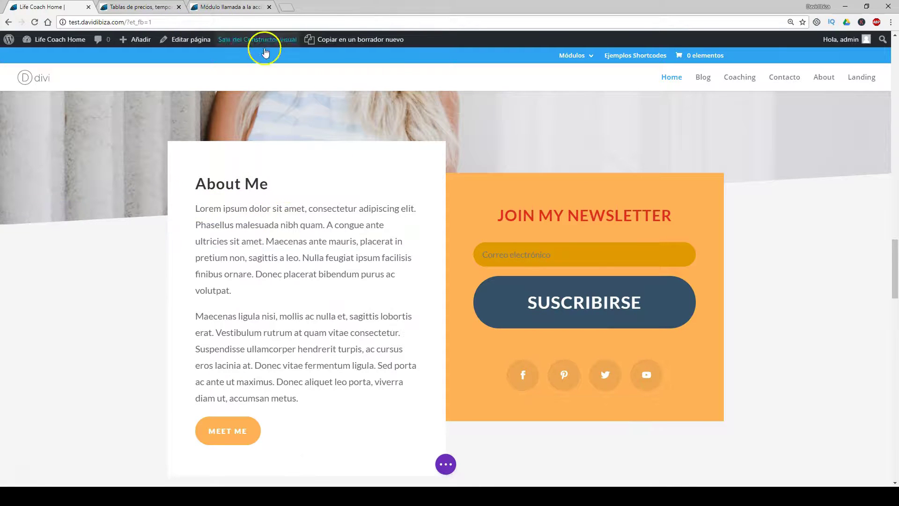
On the pricing tables page, open the module's settings, moved beside the tables, and enter the first table's individual settings.
scroll(286, 356, down, 5)
scroll(286, 281, up, 10)
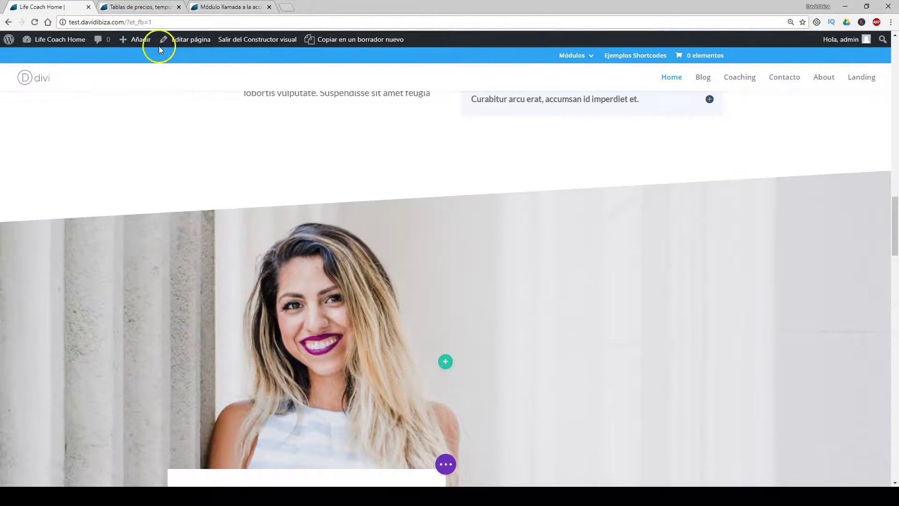
click(147, 8)
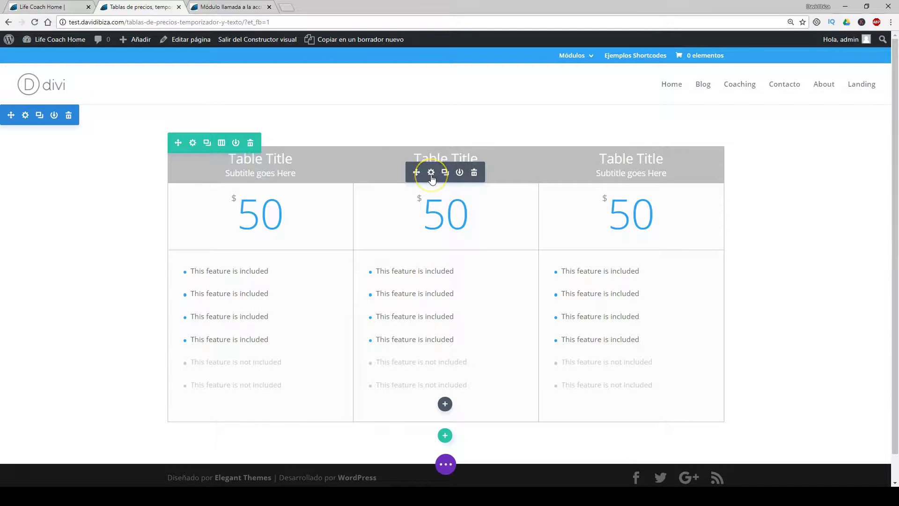
click(431, 177)
click(598, 110)
click(620, 69)
drag(619, 69, 791, 76)
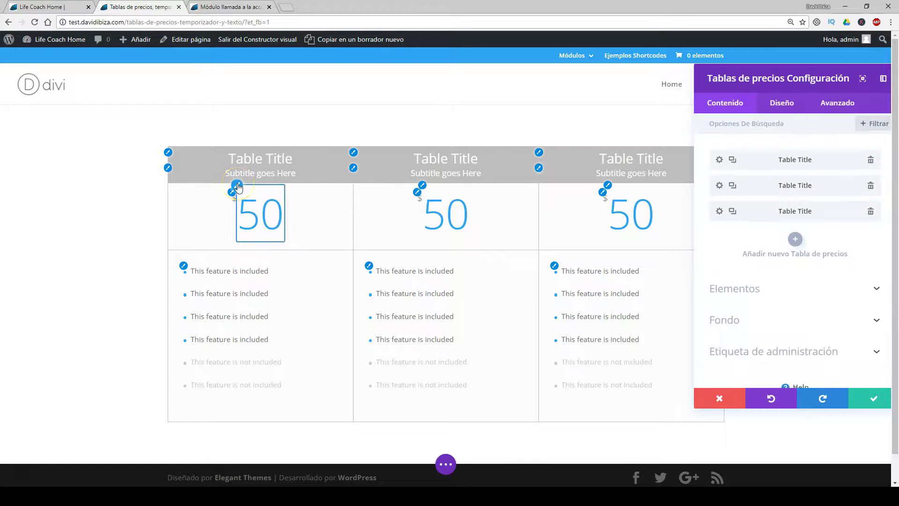
click(718, 160)
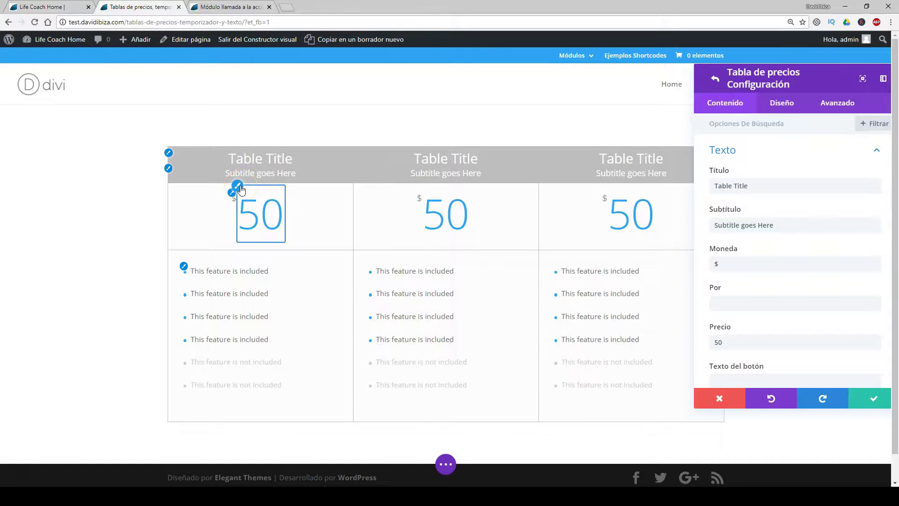
Through quick access, style the first table's price red (#e02b20) at 65px and its currency symbol purple (#8300e9).
click(239, 187)
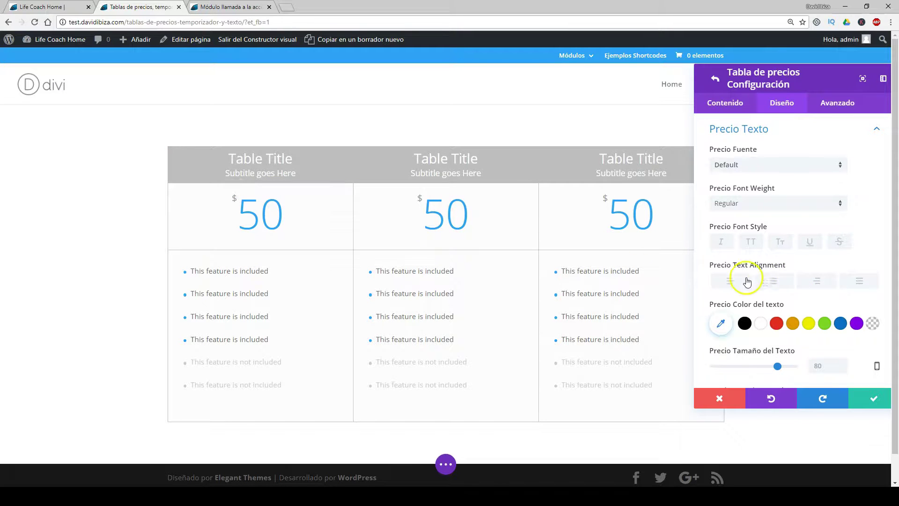
click(775, 324)
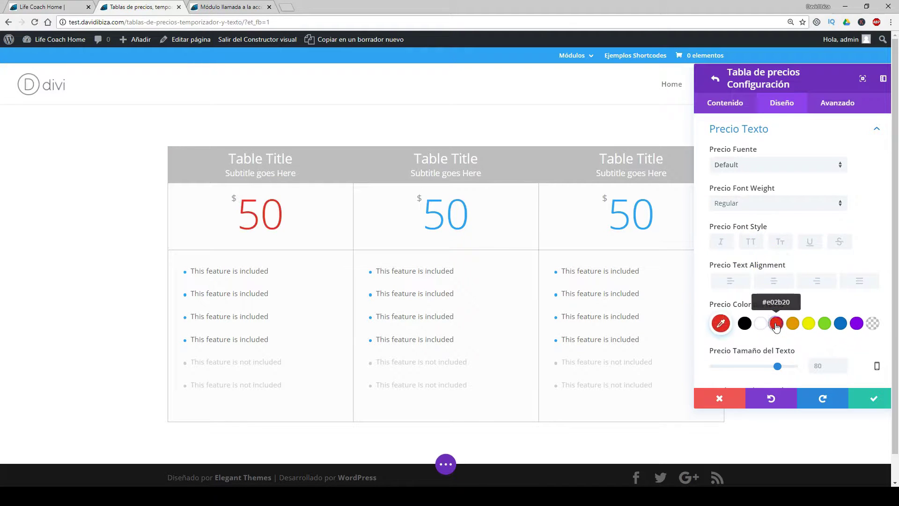
click(778, 367)
mouse_move(778, 367)
mouse_down()
mouse_move(753, 368)
mouse_move(765, 367)
mouse_up()
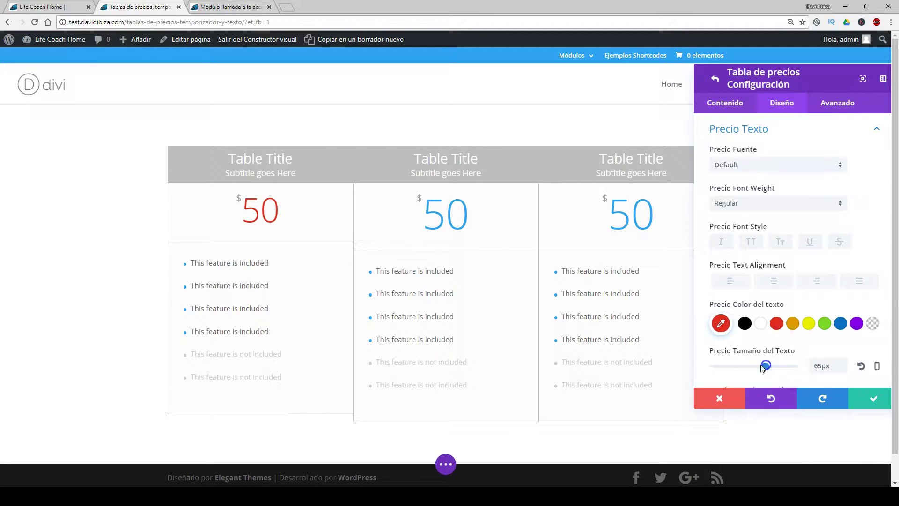
click(236, 197)
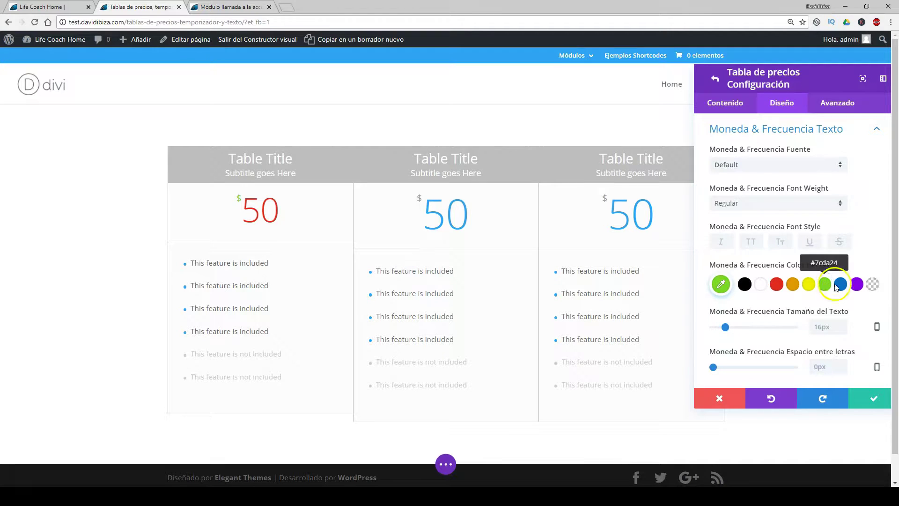
click(857, 284)
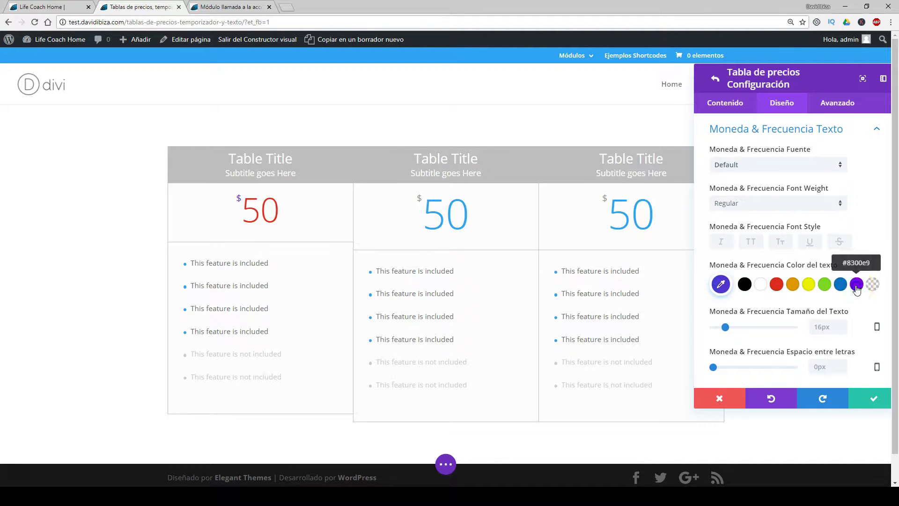
Through quick access, set the first table's body text to all uppercase and save that table's individual settings.
scroll(820, 313, down, 1)
scroll(813, 322, down, 1)
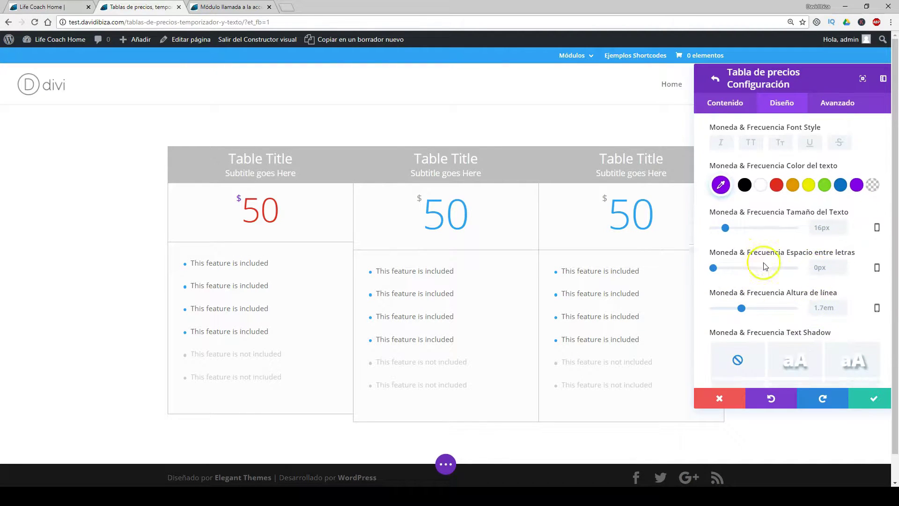
scroll(764, 261, down, 2)
scroll(724, 284, down, 1)
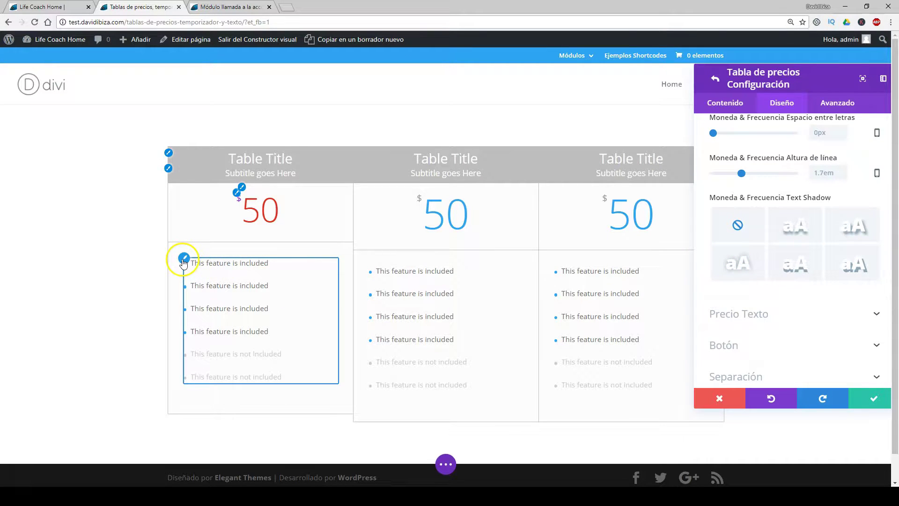
click(169, 168)
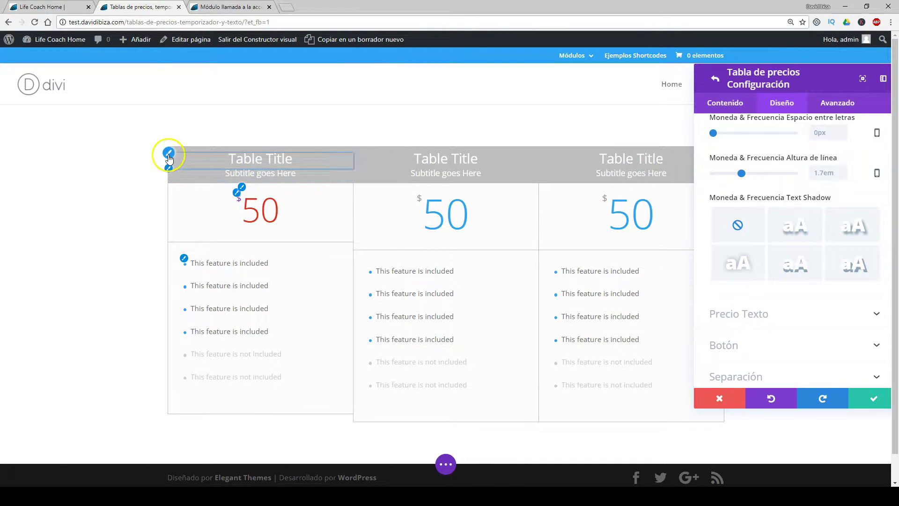
click(170, 169)
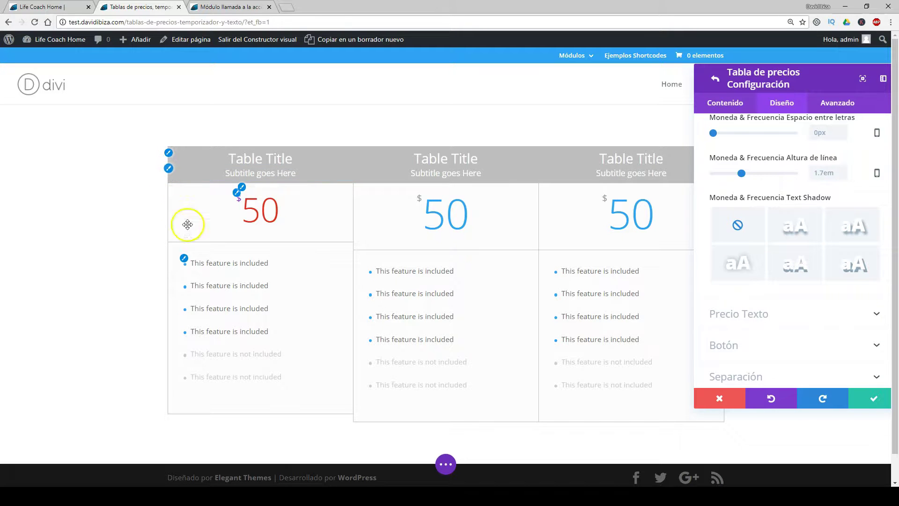
click(184, 258)
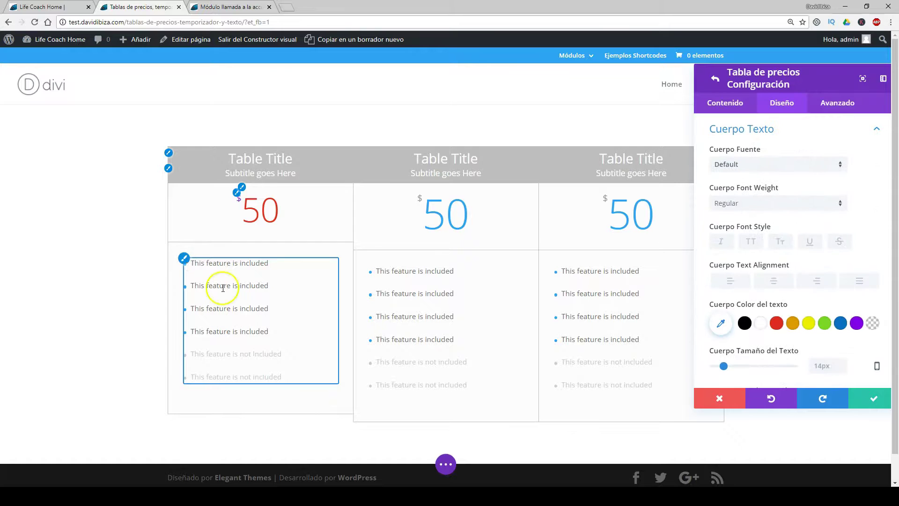
click(748, 242)
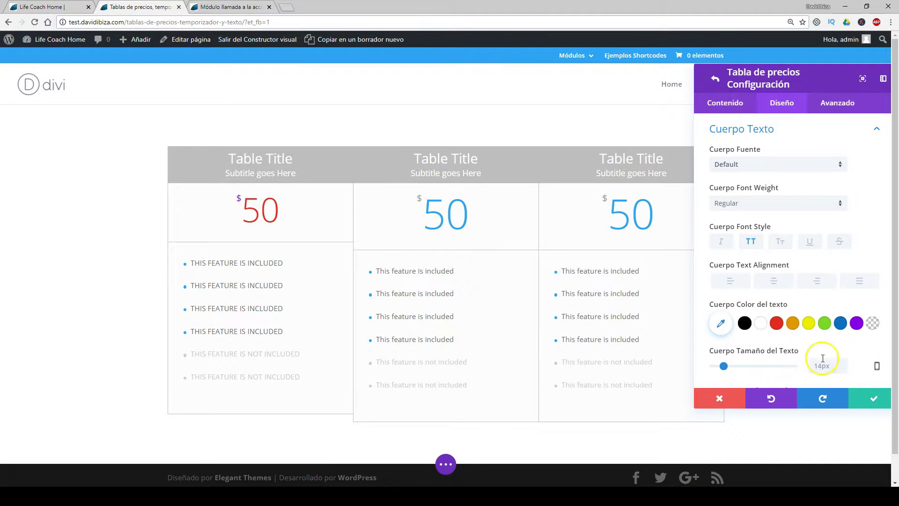
click(862, 400)
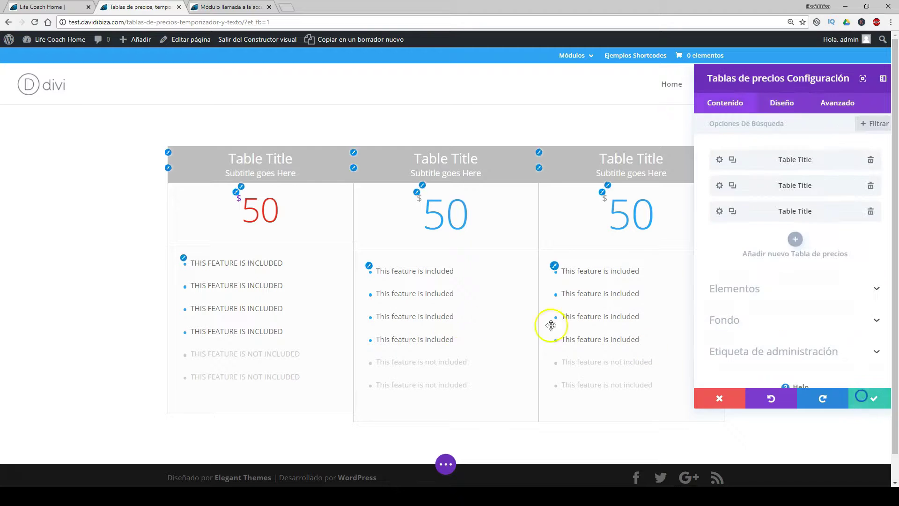
View the second table's individual settings with its quick access markers, and save and close both the table's and the module's settings.
click(719, 186)
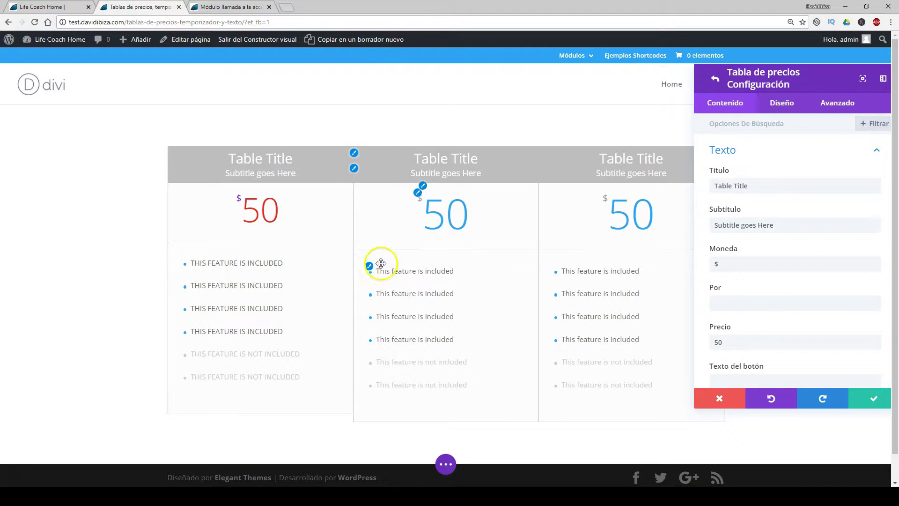
click(869, 397)
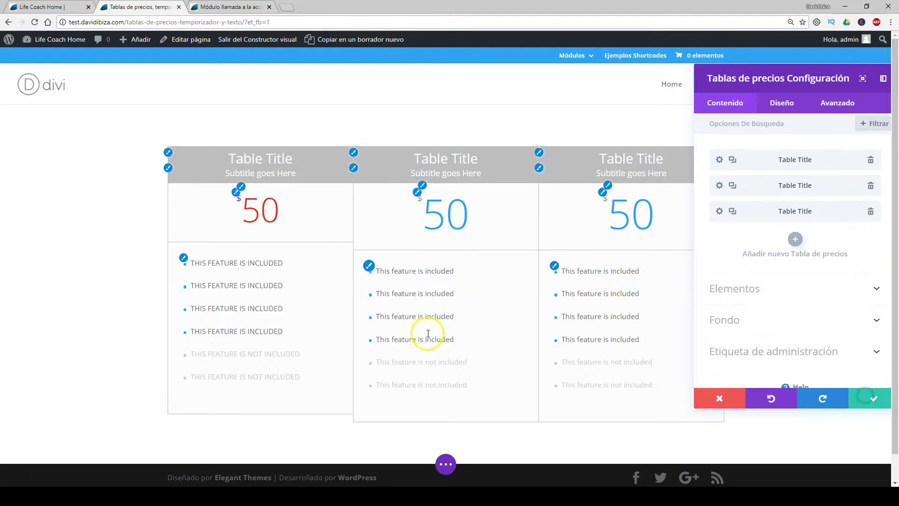
click(867, 397)
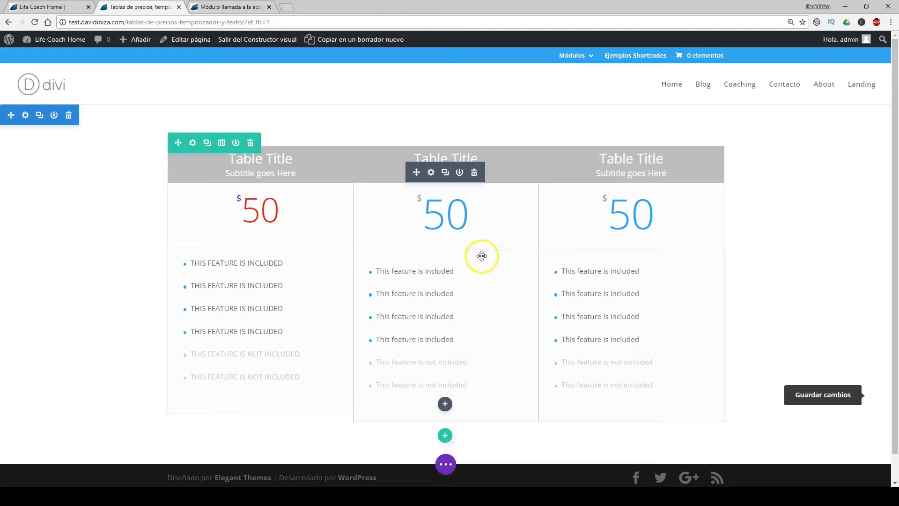
Reopen the pricing tables module's settings.
click(431, 173)
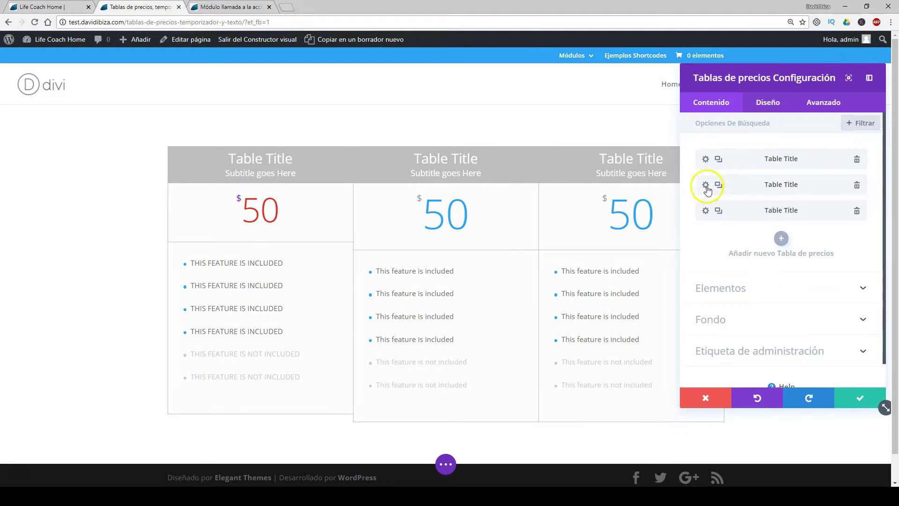